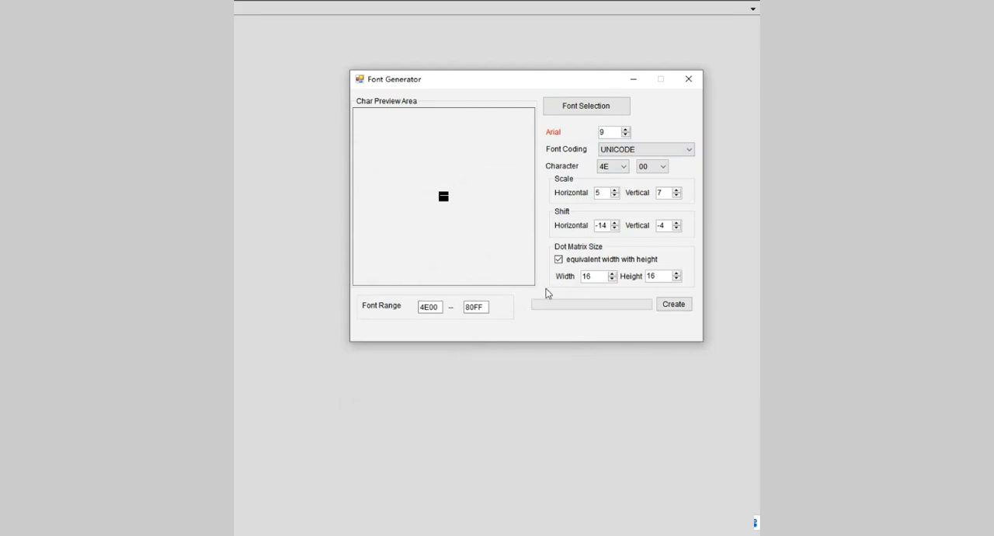
Step: Set the font's dot matrix size to 24 wide and 24 high
drag(596, 282, 579, 281)
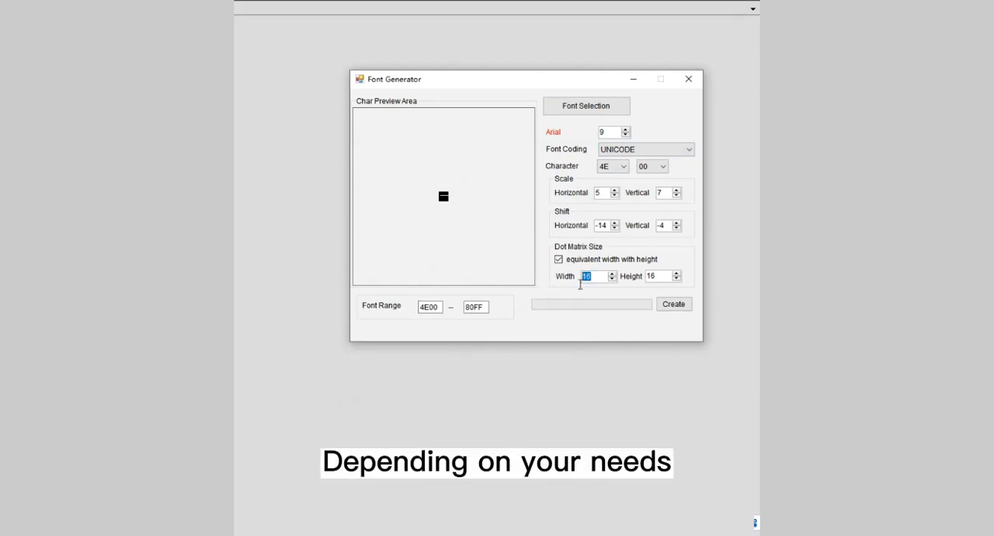
text(24)
double_click(644, 280)
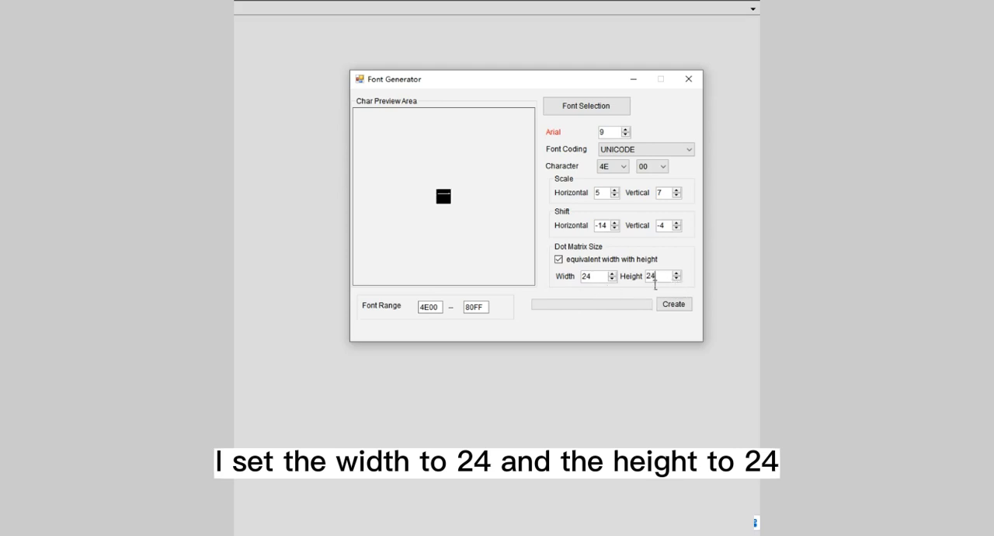
text(24)
Step: Set the font range from 0000 to 01FF to cover the English characters
drag(444, 307, 417, 309)
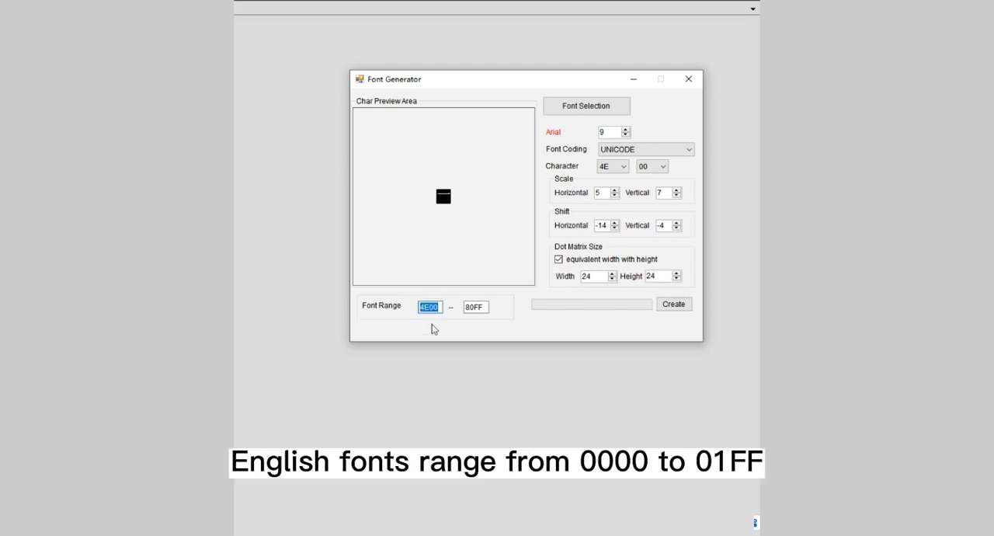
text(0000)
drag(486, 312, 457, 311)
text(01)
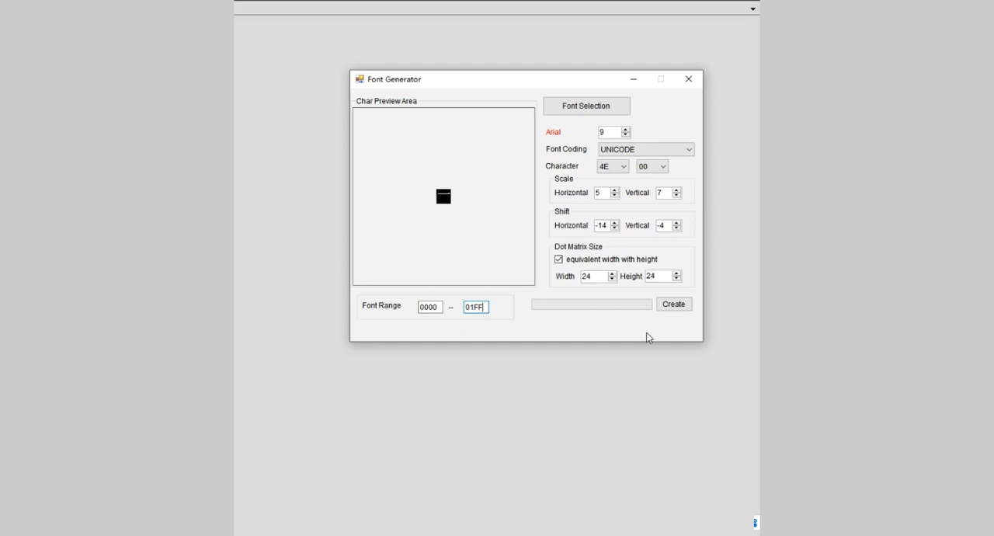
Step: Create the font library and save it as 23 in the DWIN_SET folder of the Text scroll project
click(675, 307)
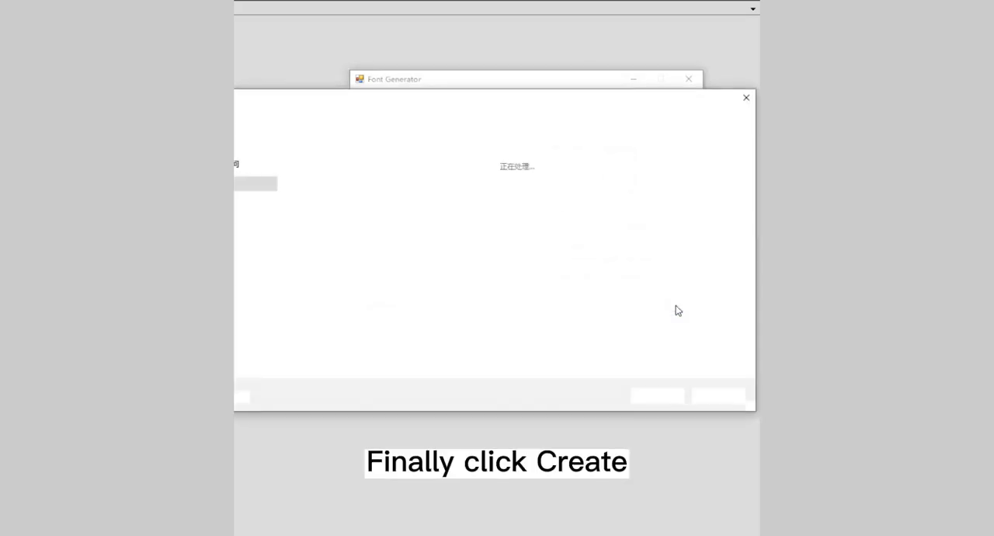
double_click(320, 190)
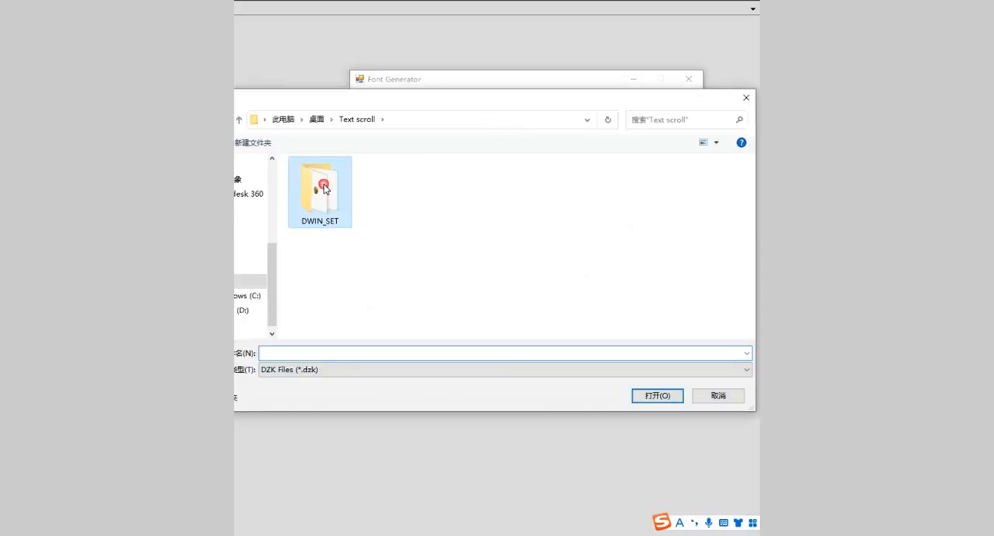
click(339, 354)
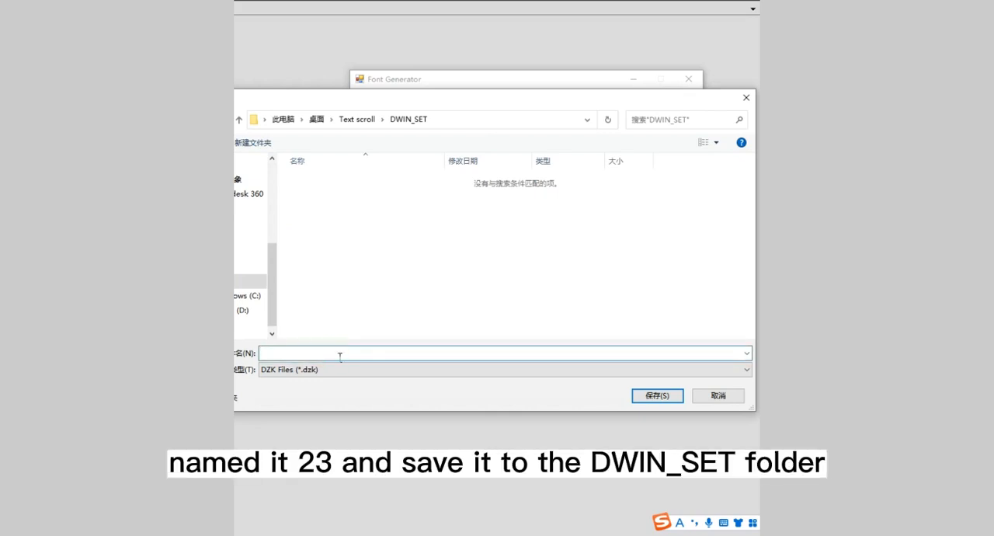
text(23)
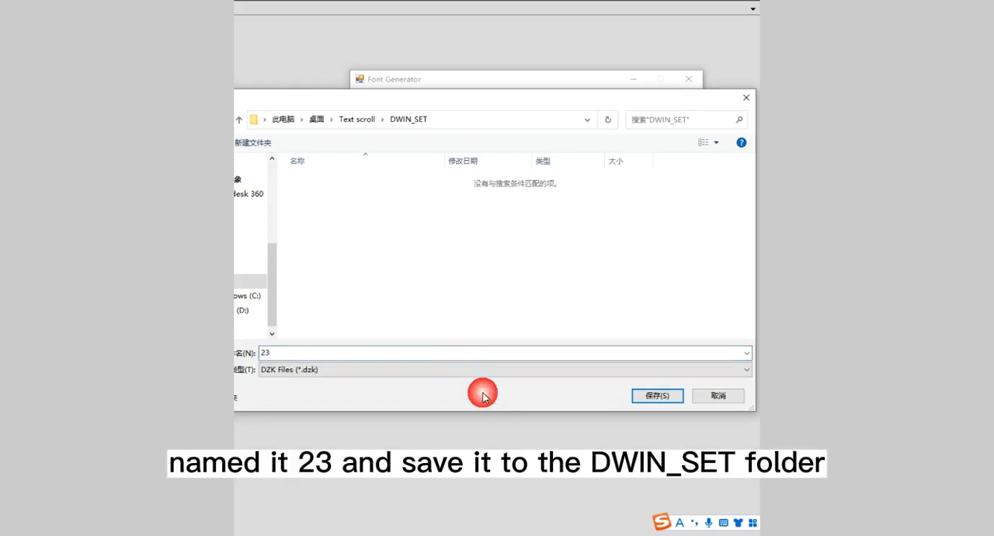
click(649, 398)
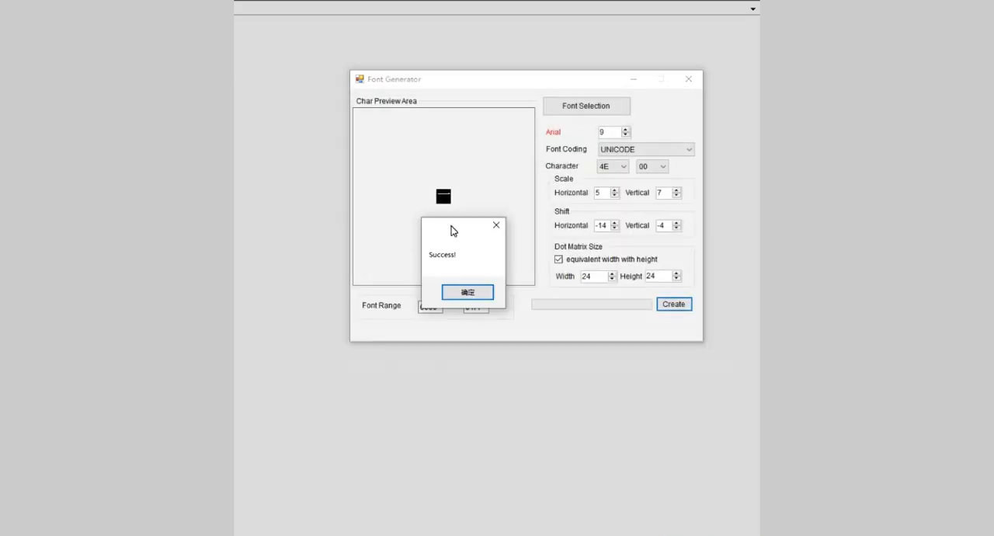
click(464, 294)
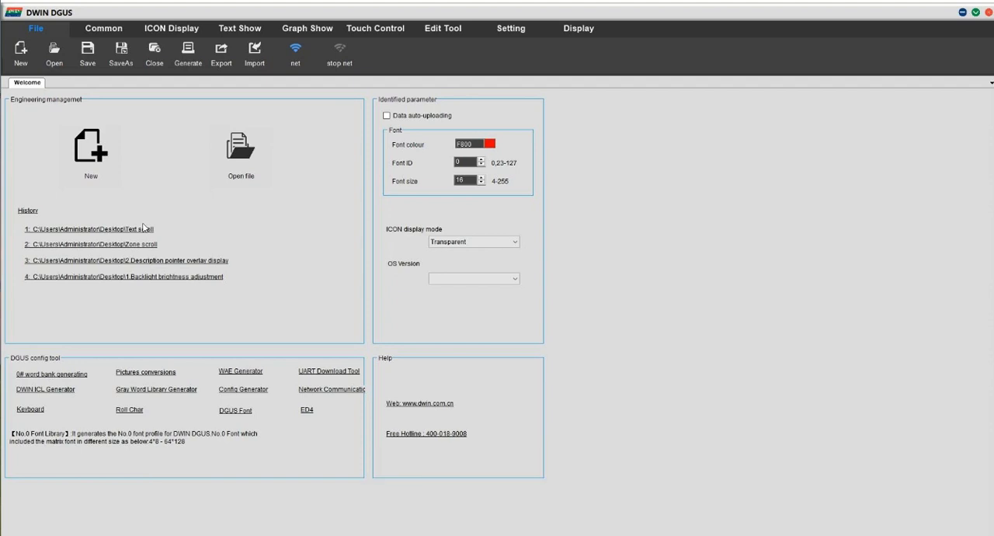
Step: Create a new project with 800X480 resolution in the Text scroll folder on the desktop
click(105, 171)
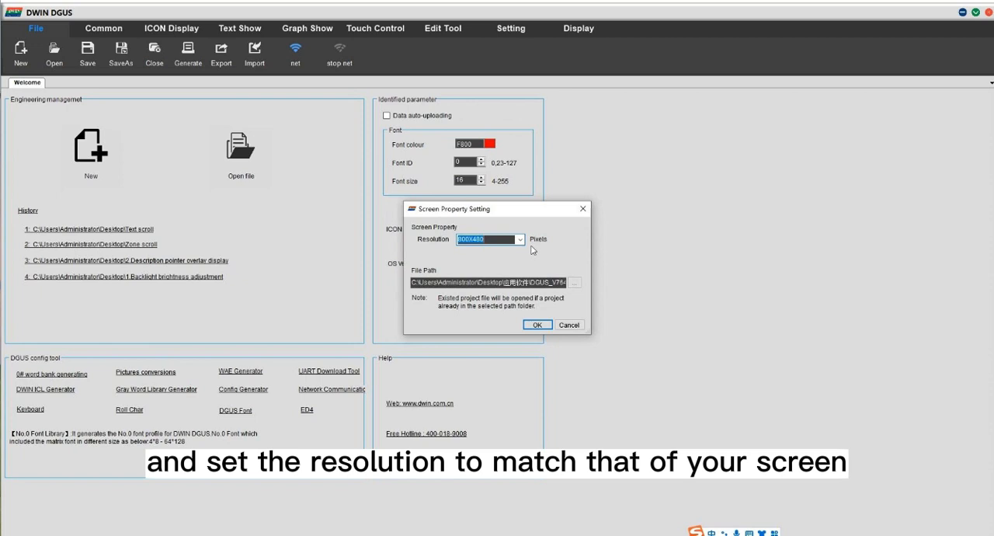
click(576, 282)
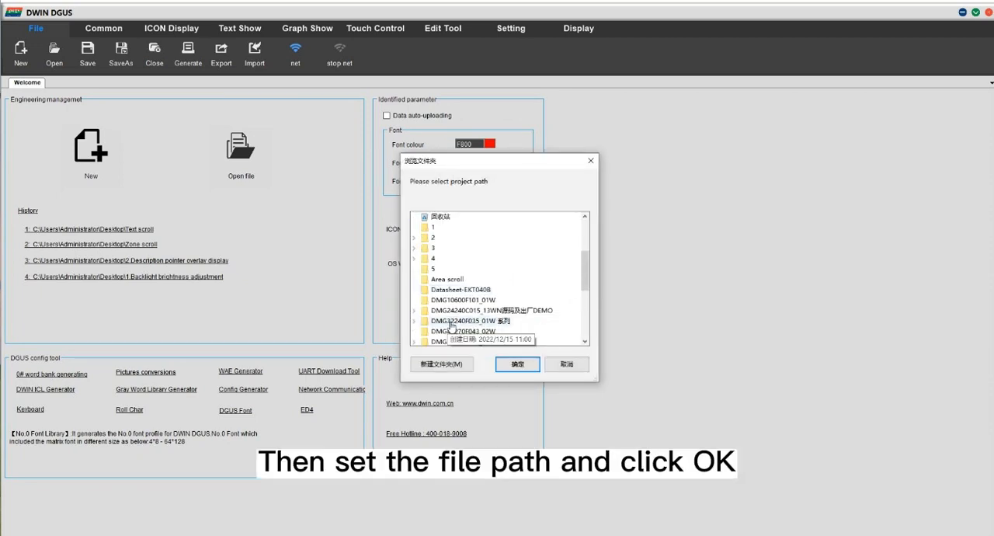
scroll(450, 326, down, 3)
click(450, 280)
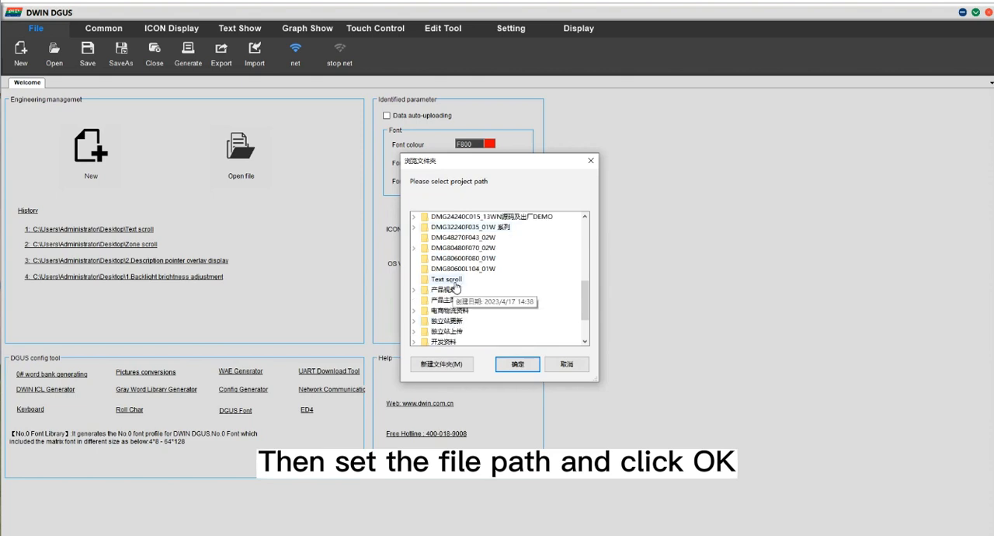
click(524, 365)
click(536, 324)
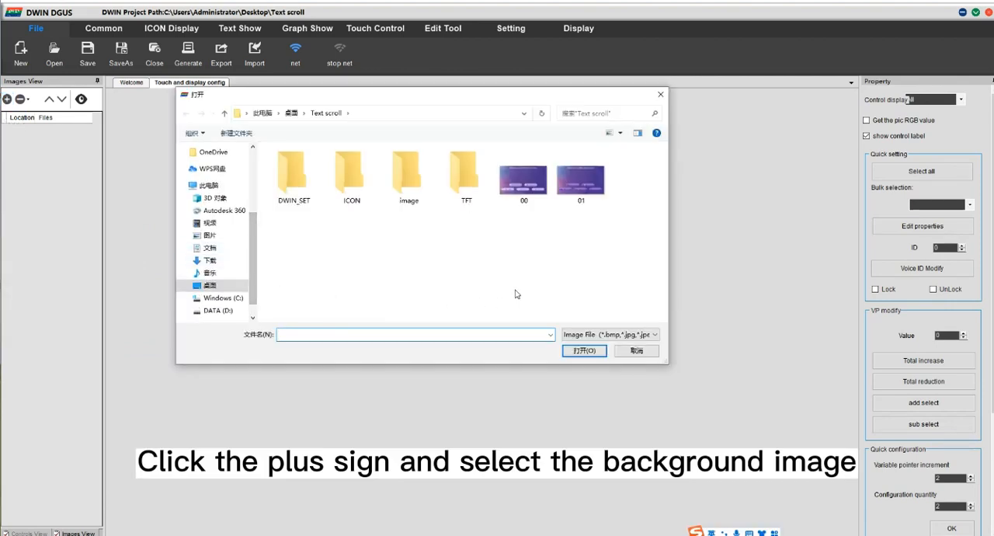
Step: Add the background images 00 and 01 from the Text scroll folder to the project
click(523, 182)
ctrl+click(580, 182)
click(579, 354)
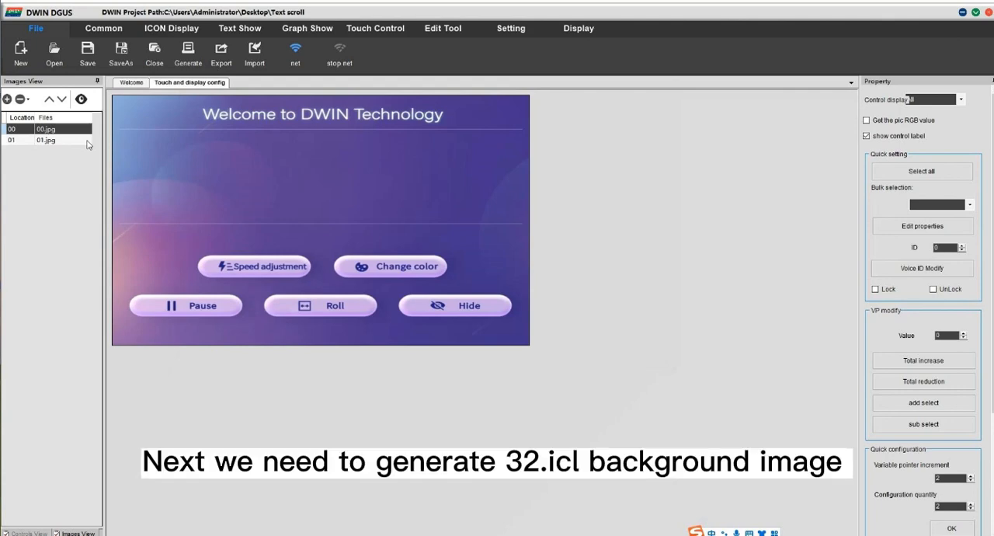
Step: Open the DWIN ICL Generator and load the pictures from the project's DWIN_SET directory
click(131, 82)
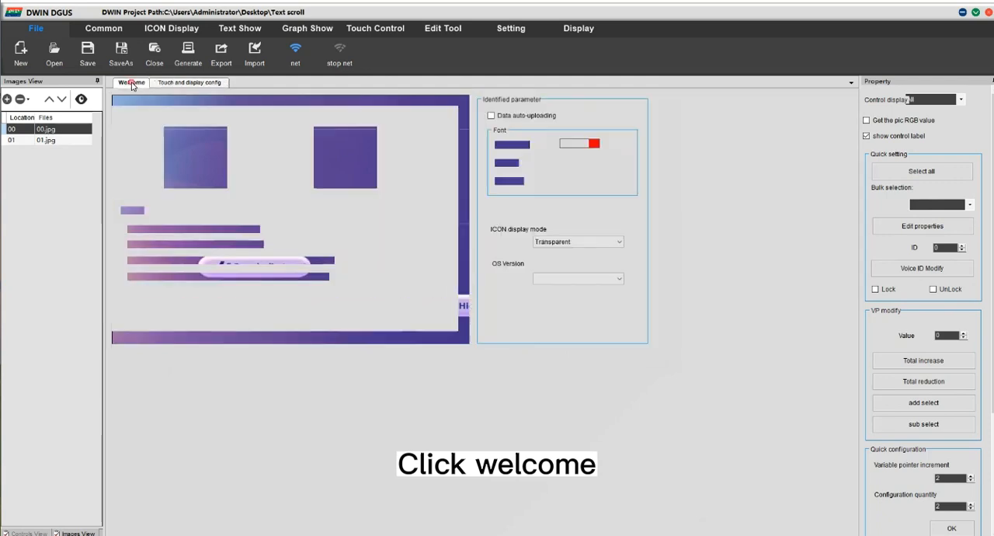
click(183, 393)
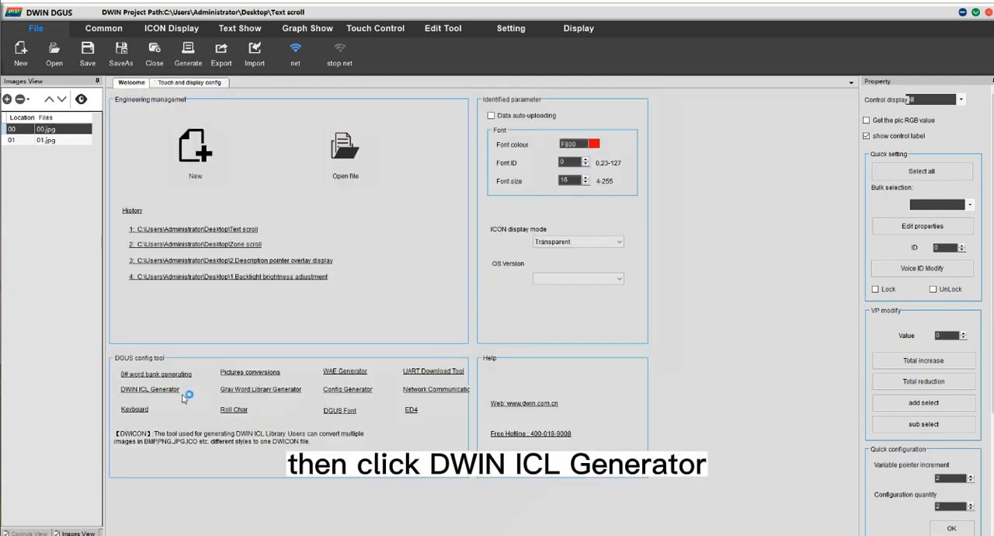
click(366, 285)
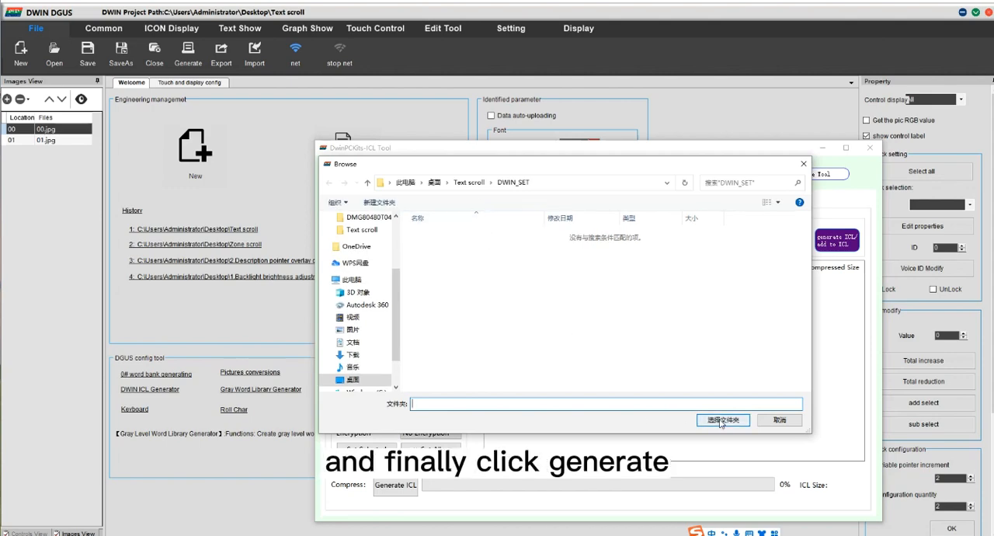
click(721, 420)
Step: Generate the background image library as 32 in the DWIN_SET folder and close the ICL tool
click(402, 487)
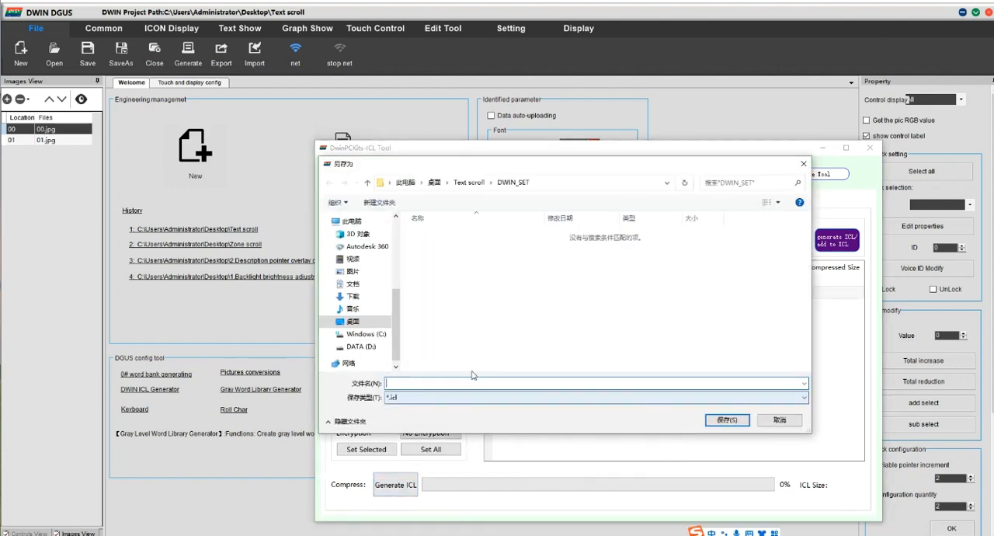
text(32)
click(727, 420)
click(615, 360)
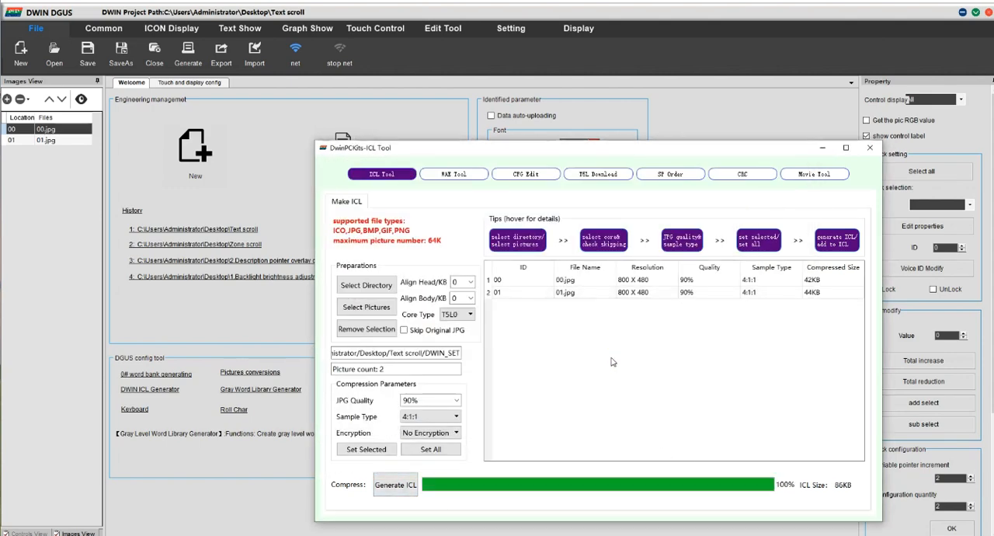
click(870, 149)
Step: Draw a text scroll control about 745 by 105 pixels below the welcome title on page 00
click(192, 83)
click(240, 28)
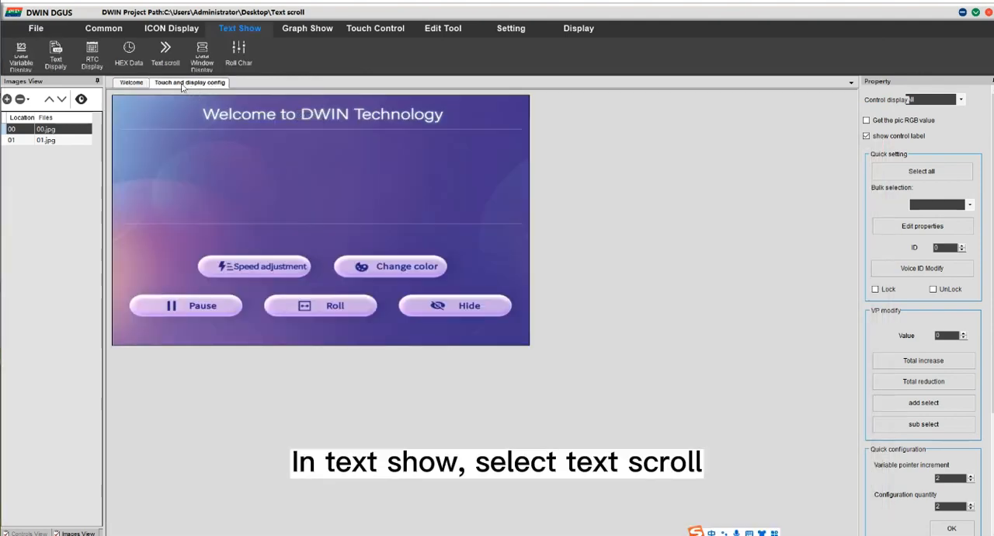
drag(123, 140, 514, 201)
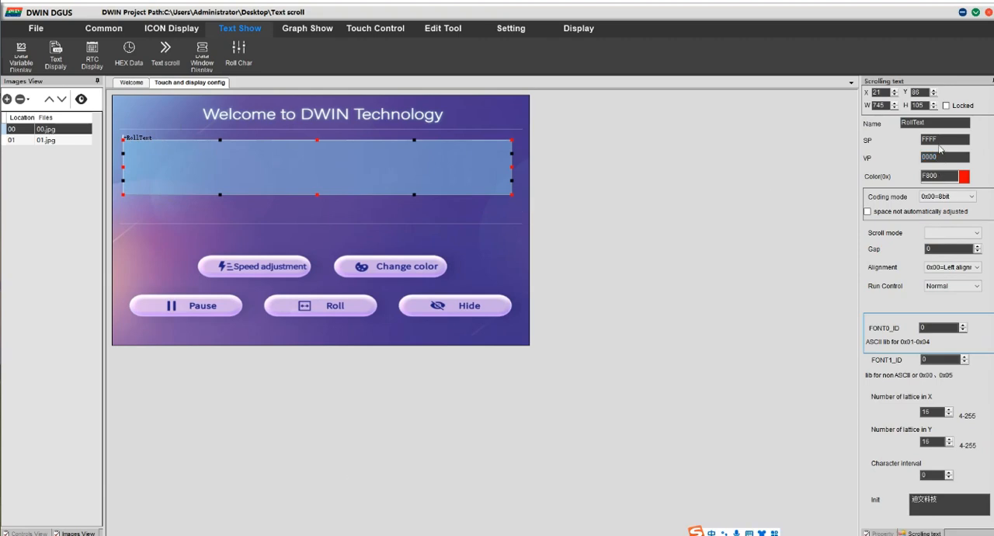
Step: Set the scrolling text's SP address to 2000 and its VP address to 1000
double_click(926, 143)
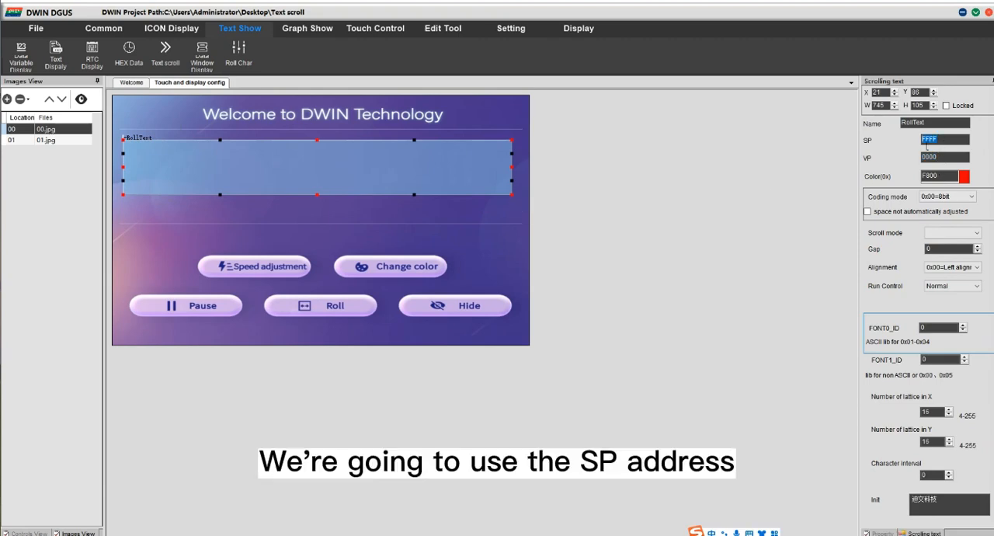
text(2000)
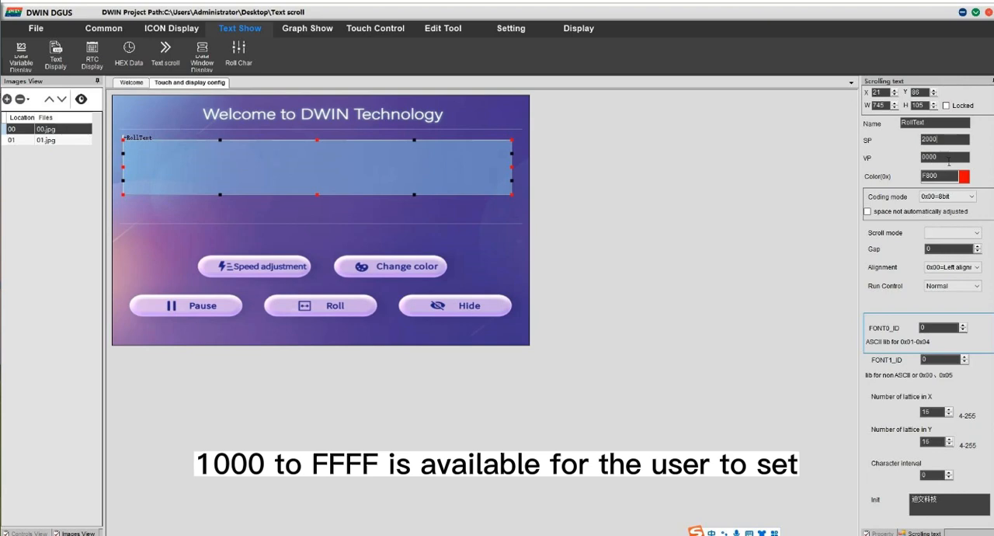
drag(948, 162, 915, 159)
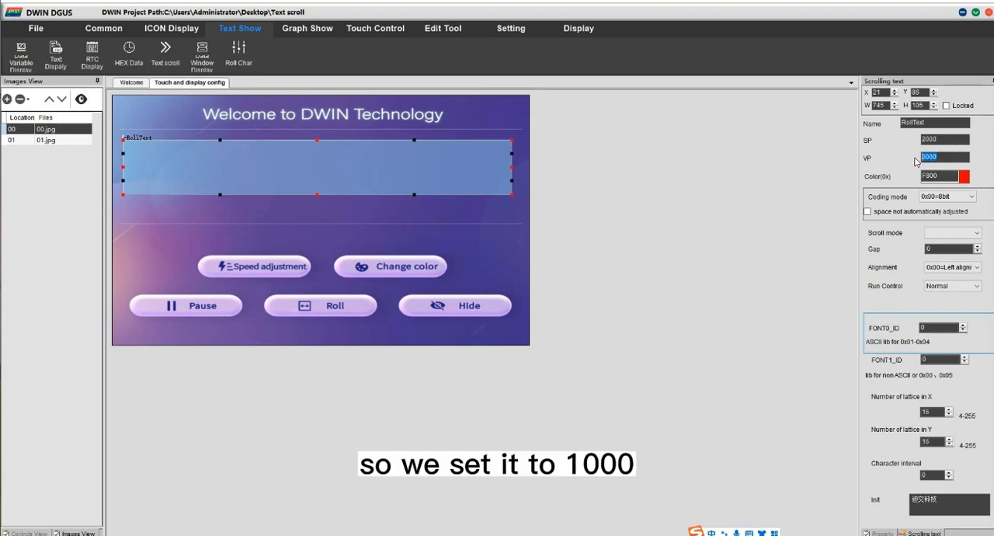
text(1)
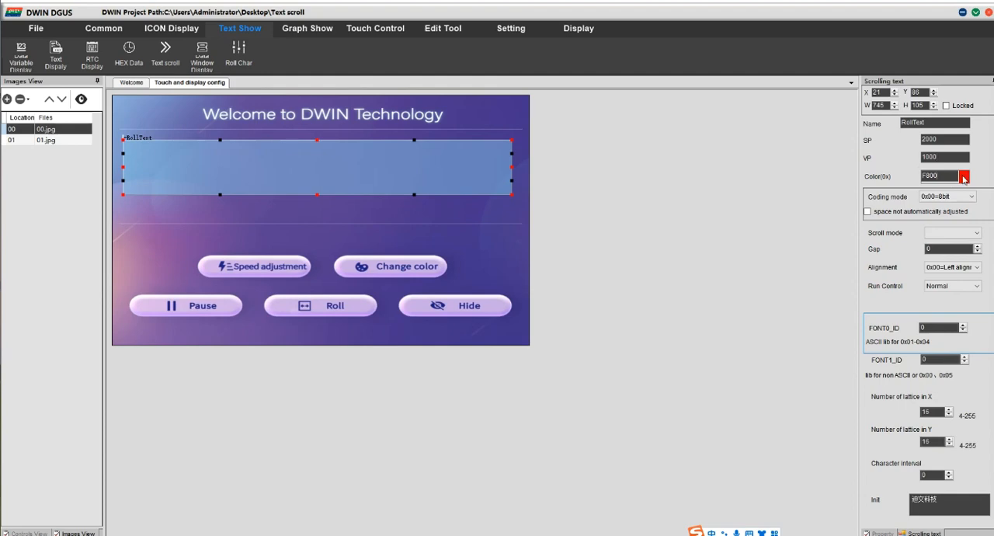
Step: Set the scrolling text's color to light grey (DEDB) and its coding mode to 0x05=UNICODE
click(964, 179)
click(440, 144)
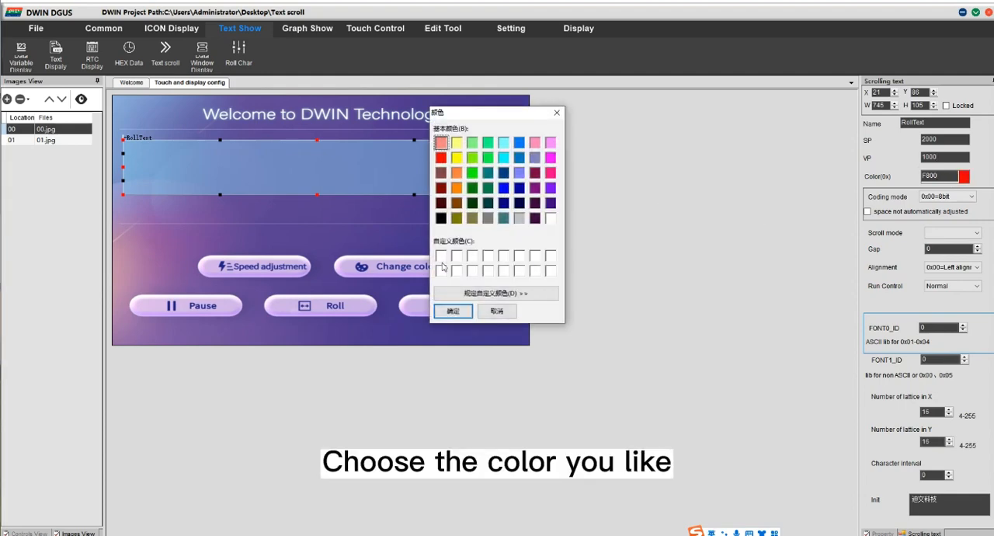
click(453, 311)
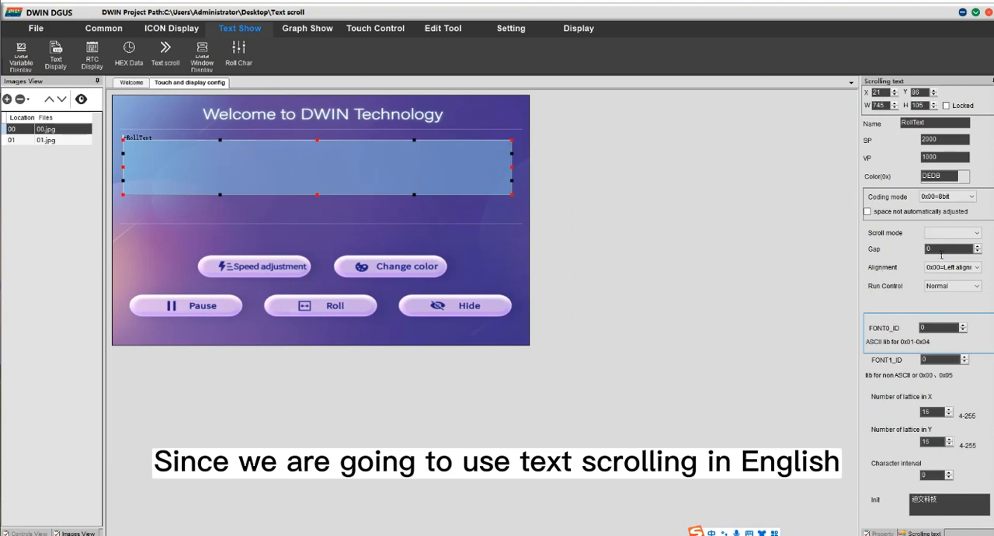
click(966, 199)
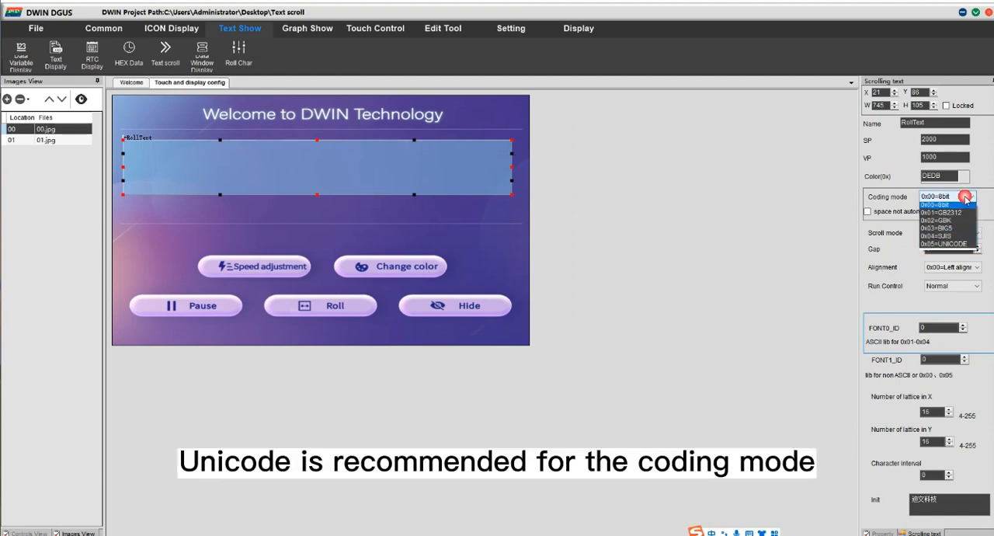
click(946, 243)
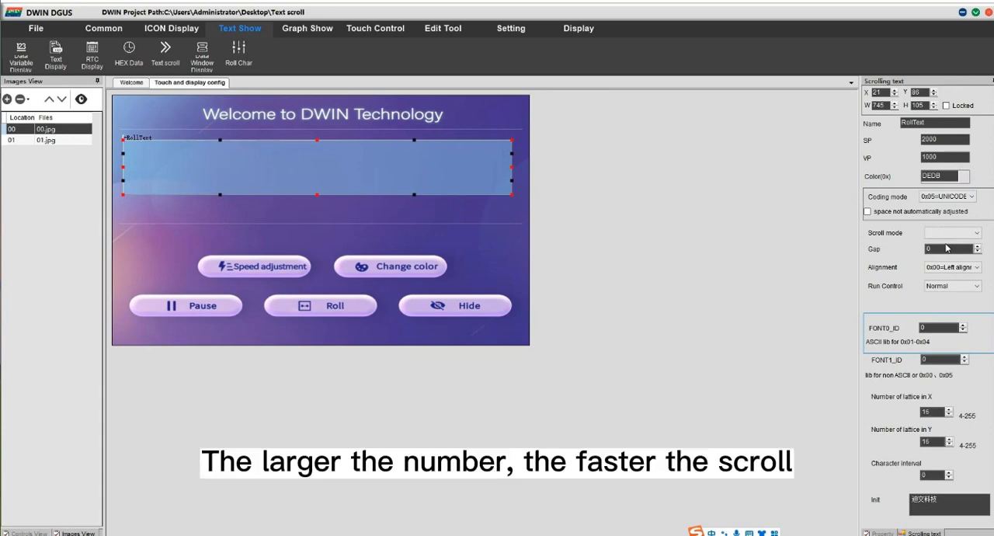
Step: Set the scrolling text's gap to 2 and its FONT1_ID to 23
click(922, 250)
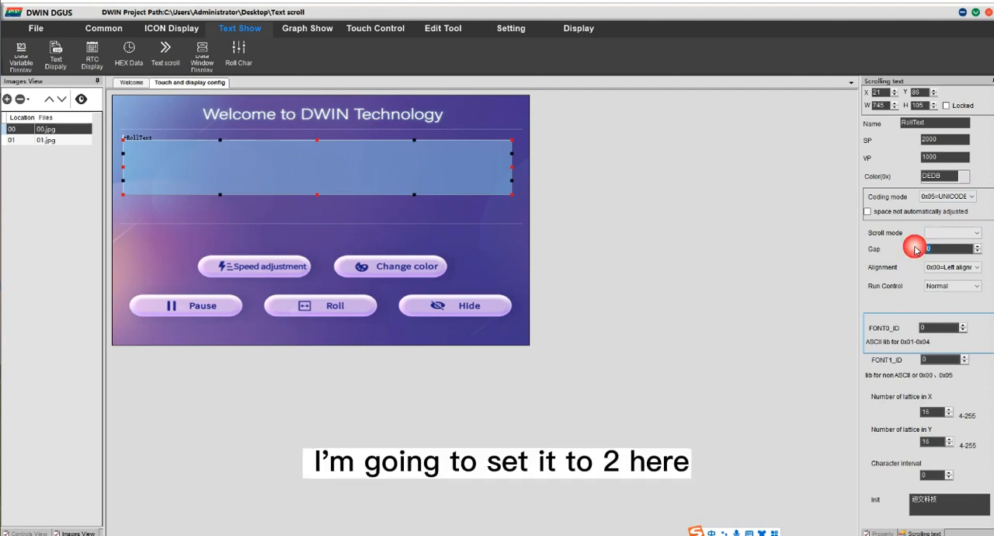
text(2)
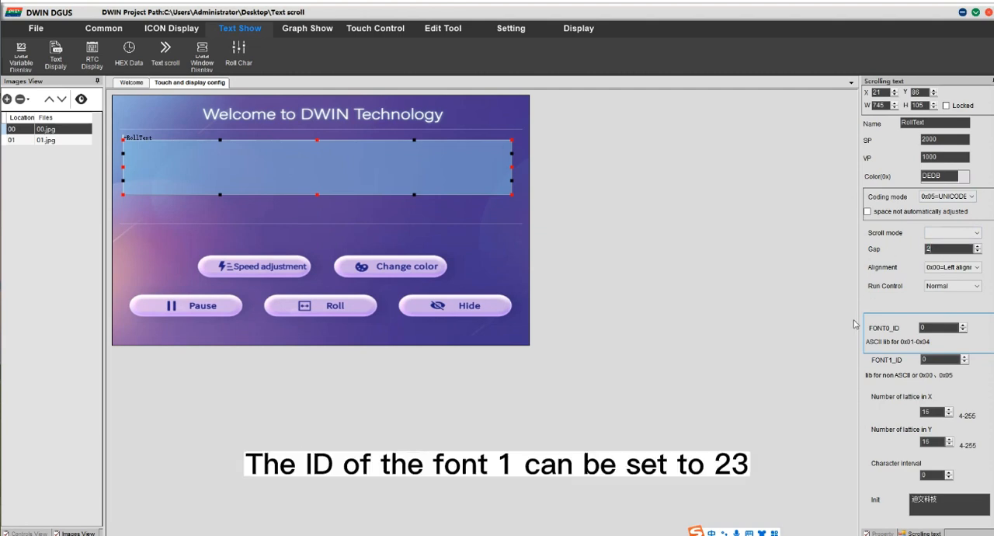
click(933, 360)
text(23)
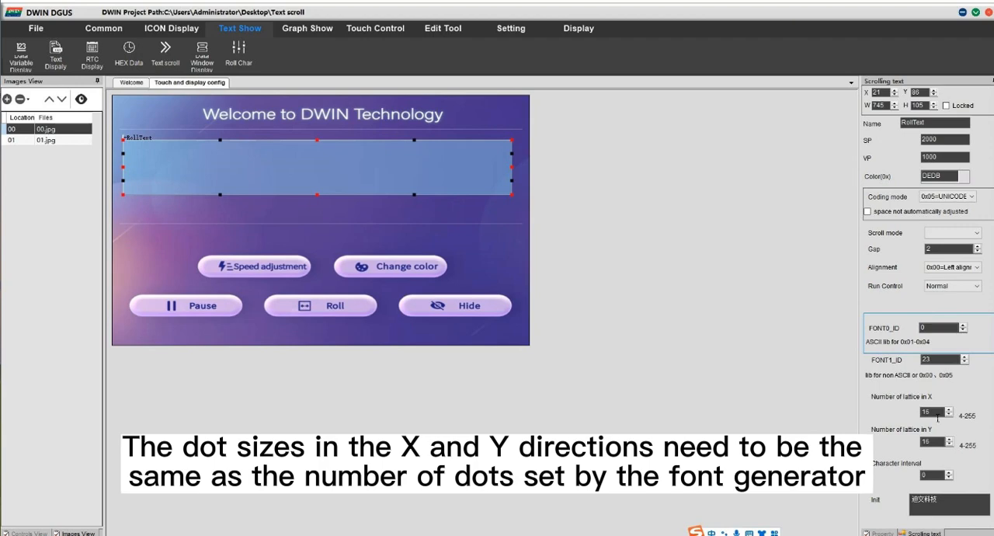
Step: Set the scrolling text's number of lattice to 24 in both X and Y
double_click(934, 413)
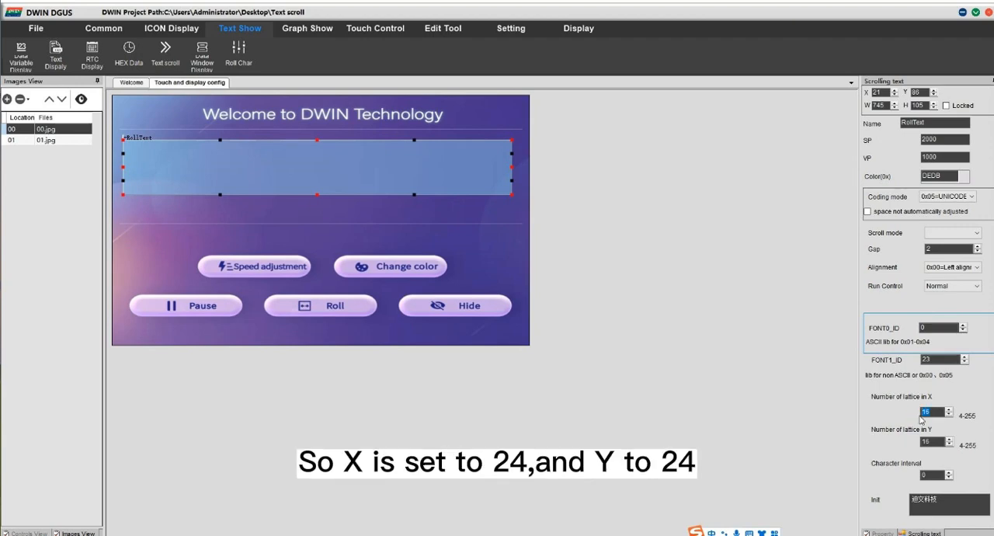
text(24)
double_click(936, 442)
text(24)
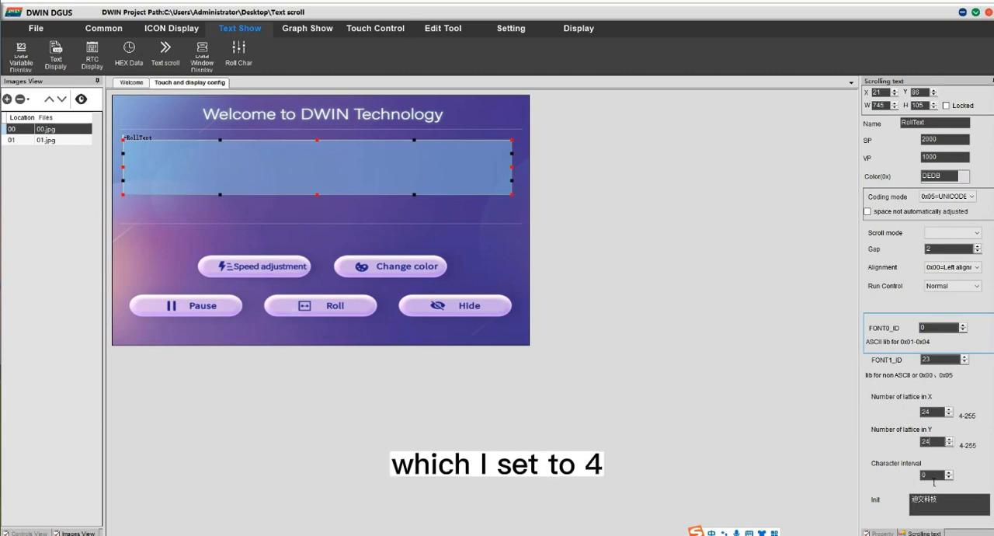
Step: Set the scrolling text's character interval to 4 and replace its initial text with the DWIN Technology passage from the text file
text(4)
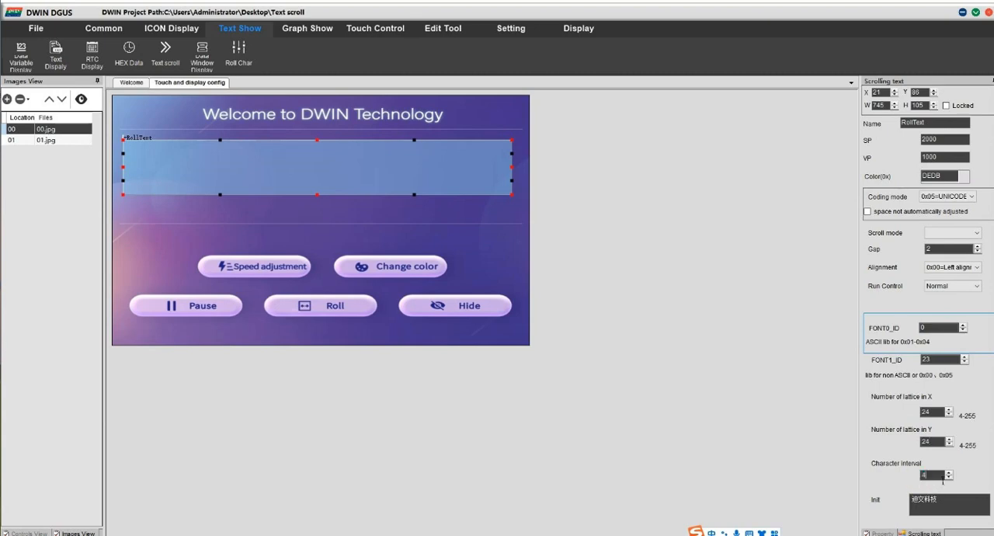
click(317, 533)
drag(127, 147, 491, 157)
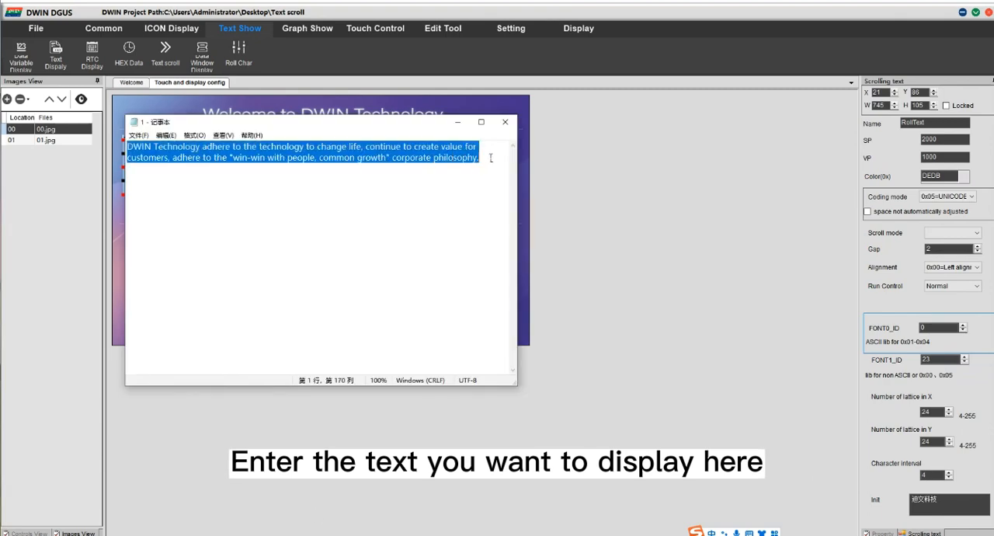
drag(940, 501, 918, 508)
key(ctrl+v)
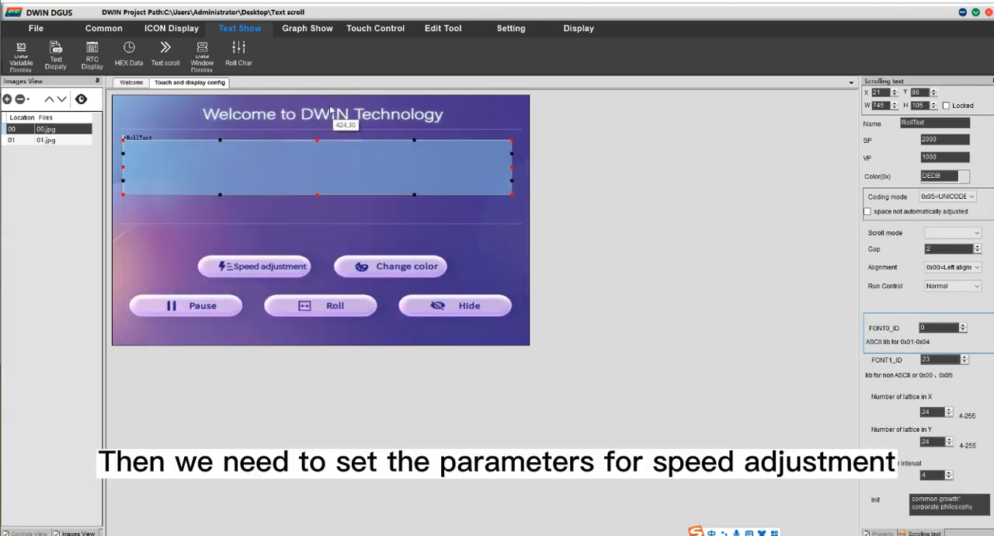
Step: Add an Increment Adjustment touch area over the Speed adjustment button, with image 0 as its button effect
click(378, 29)
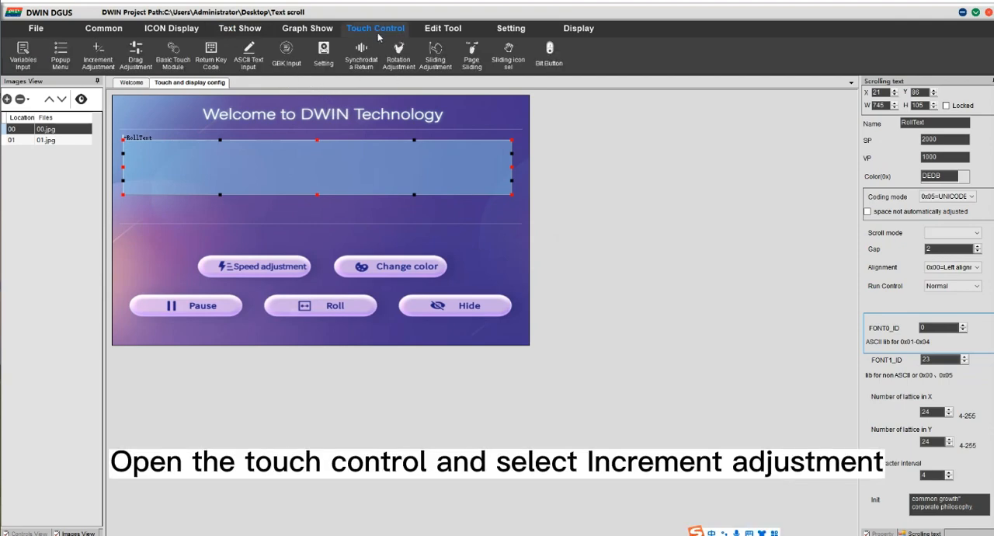
click(101, 55)
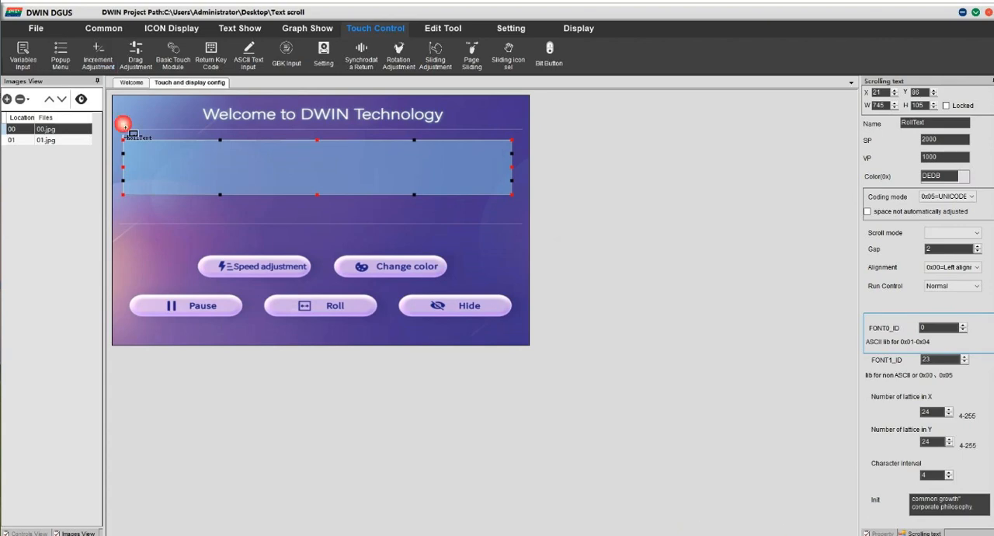
drag(194, 250, 314, 277)
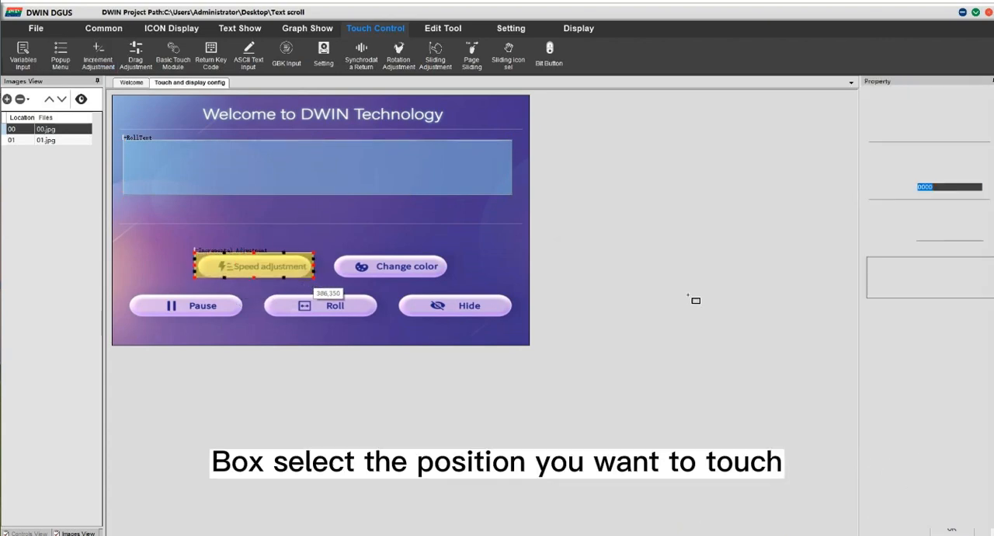
click(905, 200)
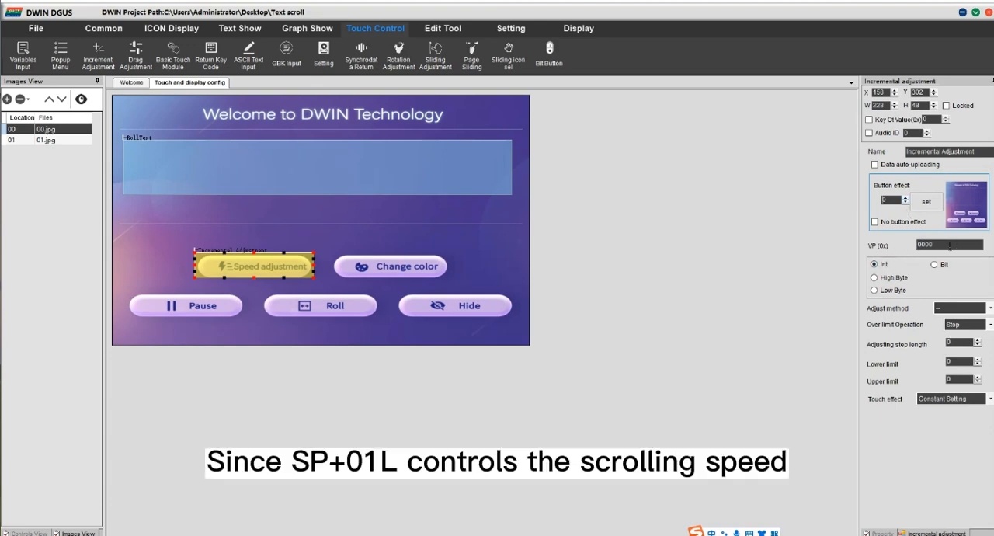
Step: Configure the speed adjustment area with VP 2001, Low Byte, adjust method ++ and Cycle as the over limit operation
double_click(924, 245)
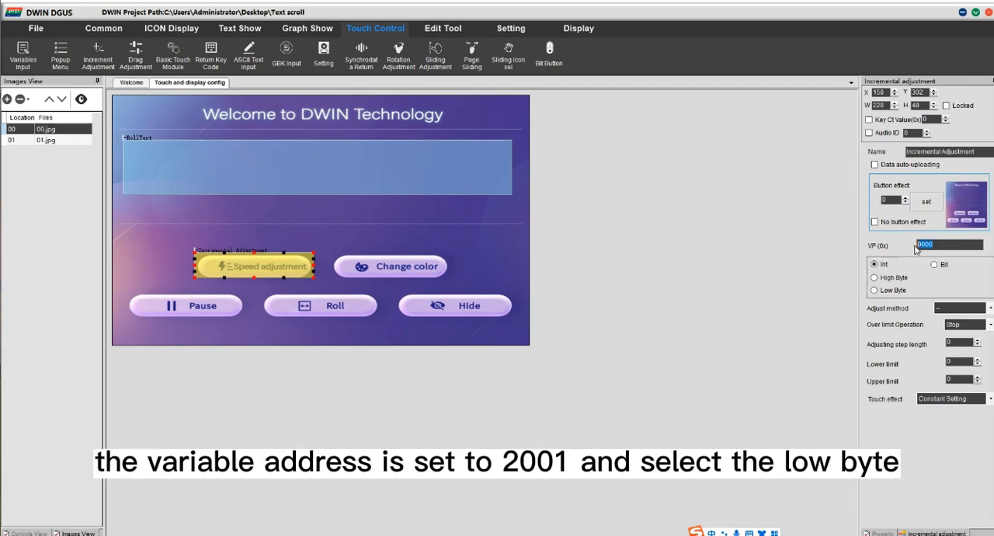
text(2001)
click(875, 290)
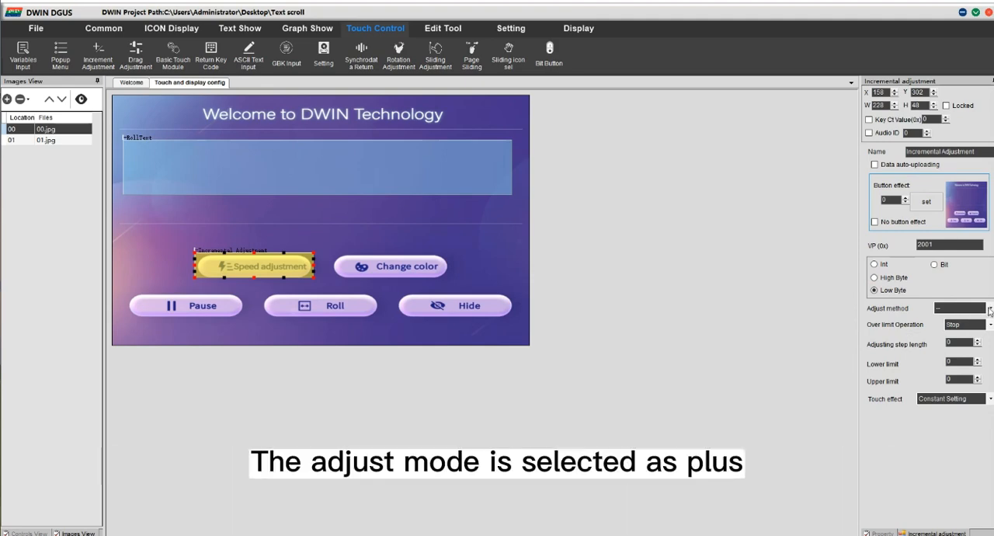
click(990, 309)
click(976, 329)
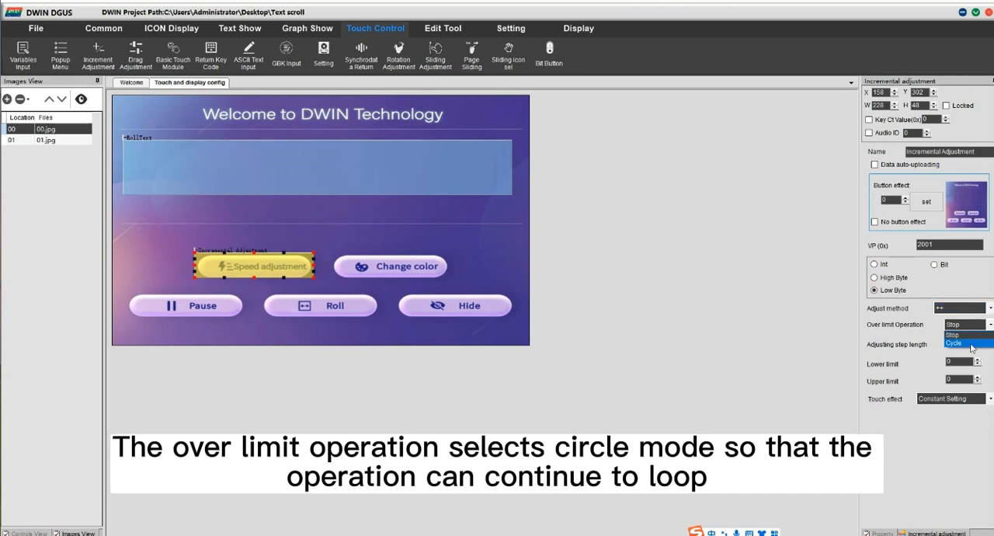
click(969, 334)
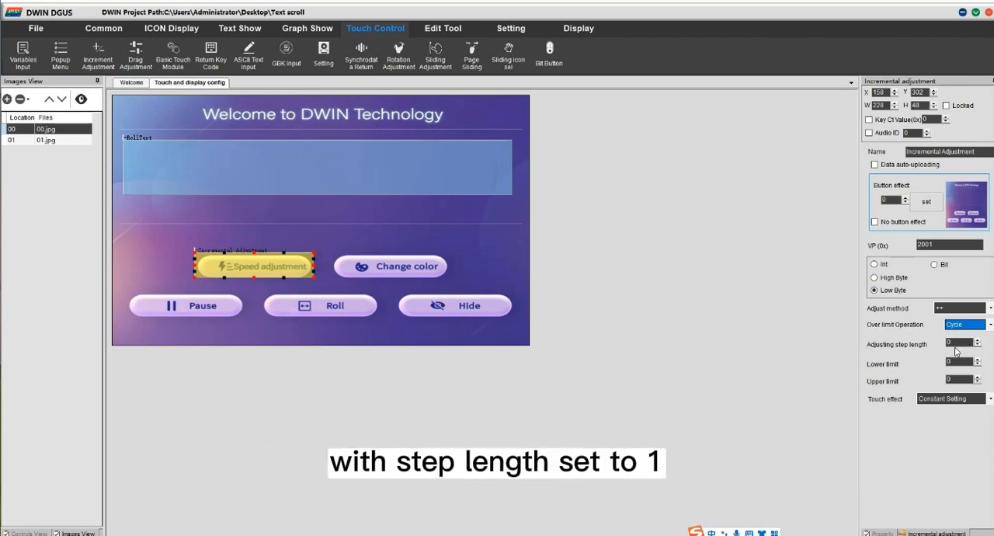
Step: Set the speed adjustment's step length to 1 and its limits to 1 and 8, with Disposable Setting as touch effect
drag(956, 343, 945, 344)
text(11)
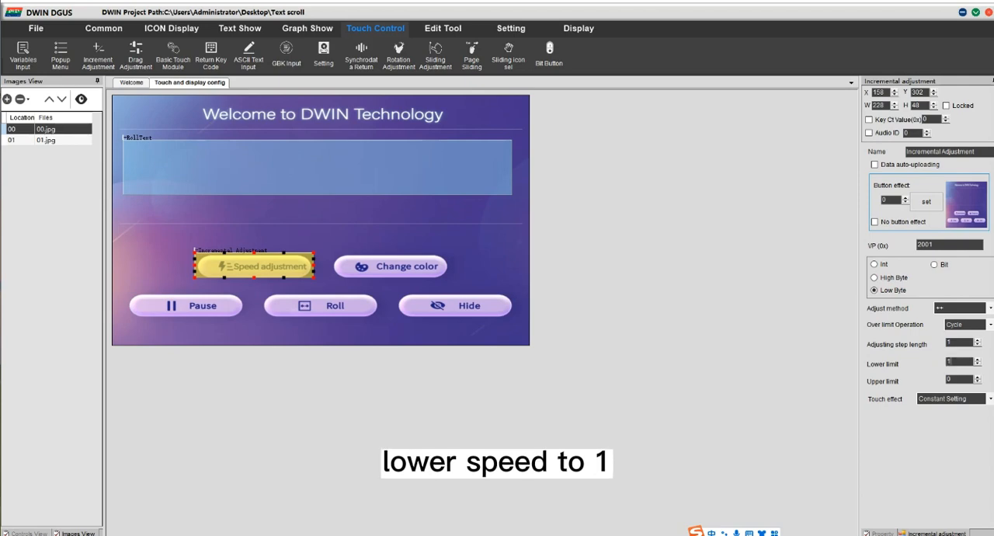
drag(958, 379, 949, 380)
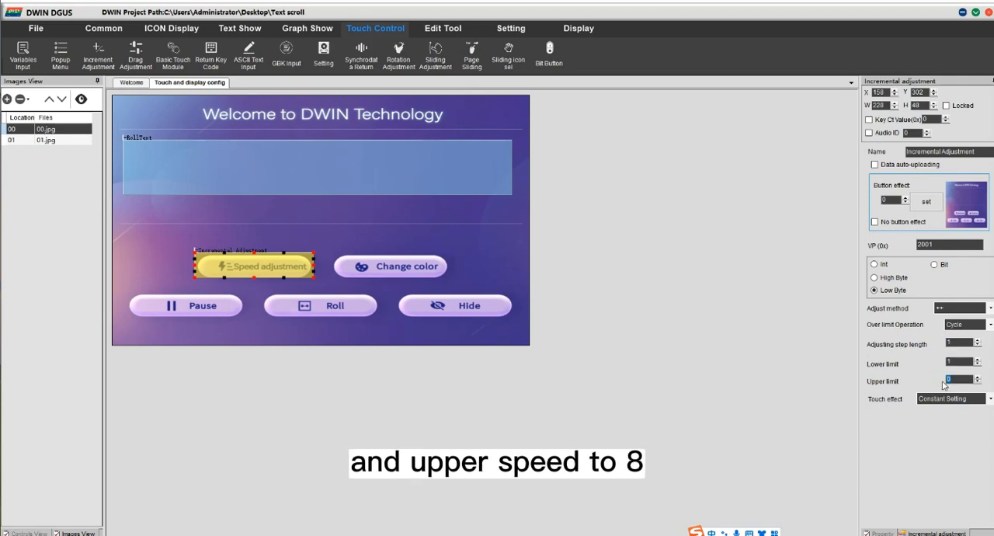
text(8)
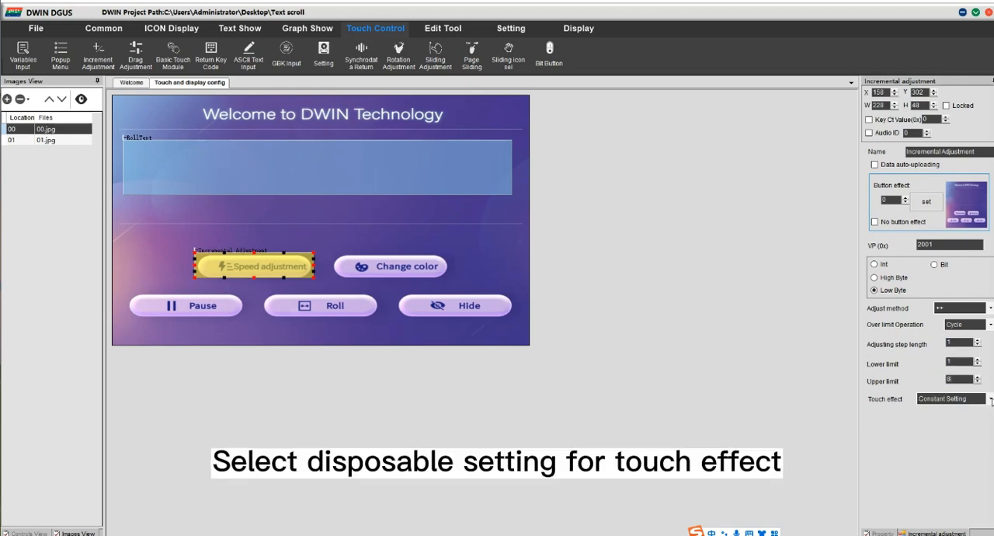
click(990, 398)
click(961, 417)
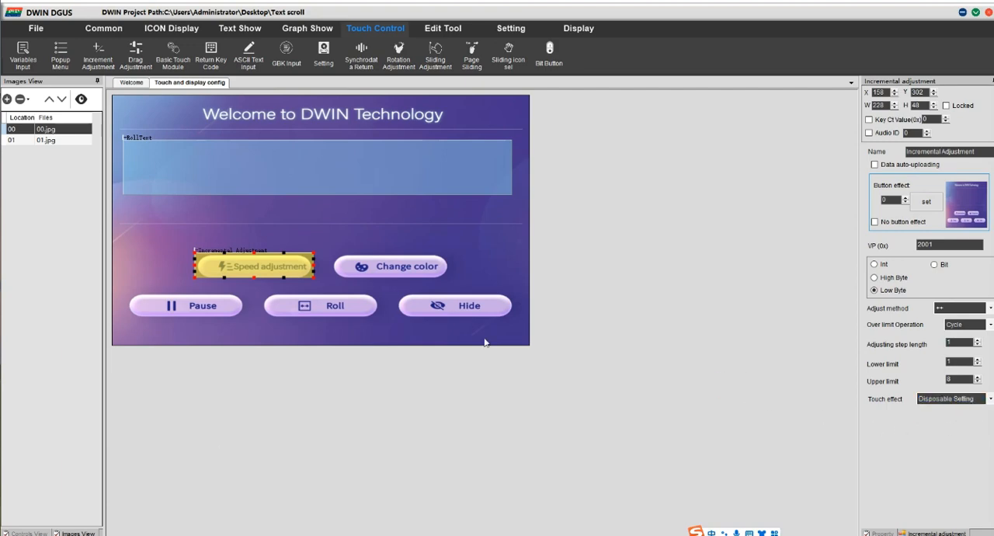
Step: Duplicate the speed adjustment touch area and place the copy over the Change color button
click(283, 267)
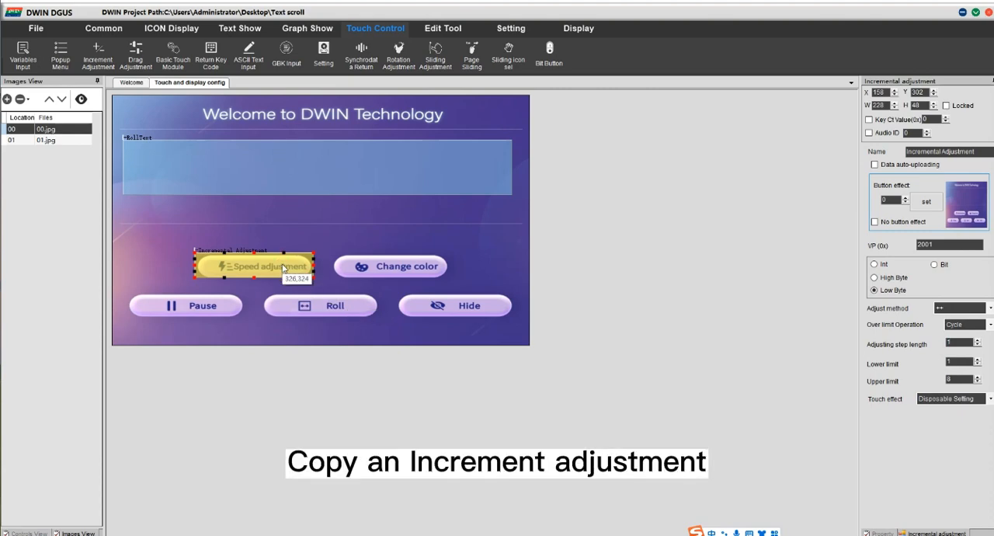
key(ctrl+v)
drag(286, 267, 413, 269)
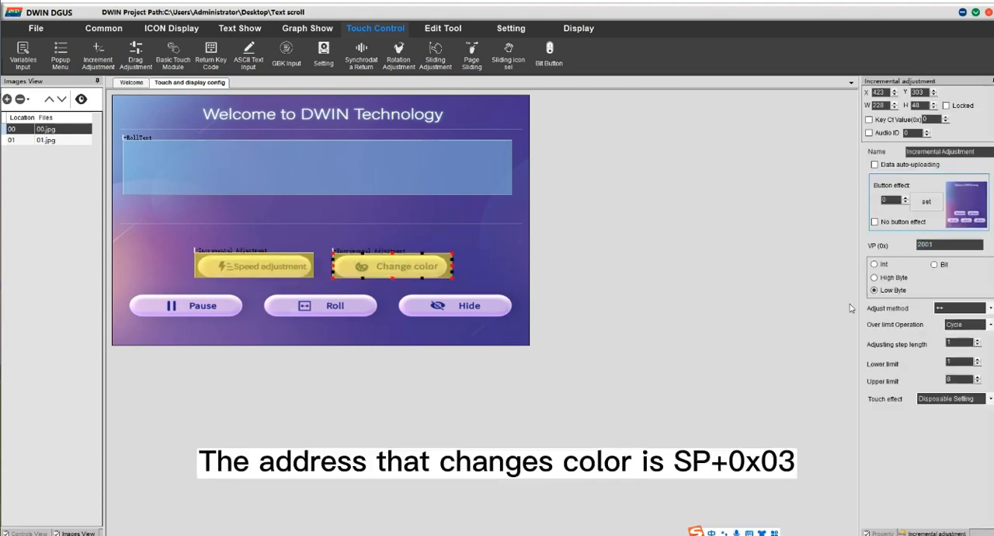
Step: Set the Change color area's VP to 2003 with Int writing, its step length to 1000 and upper limit to 10000
click(935, 246)
key(BackSpace)
text(3)
click(873, 265)
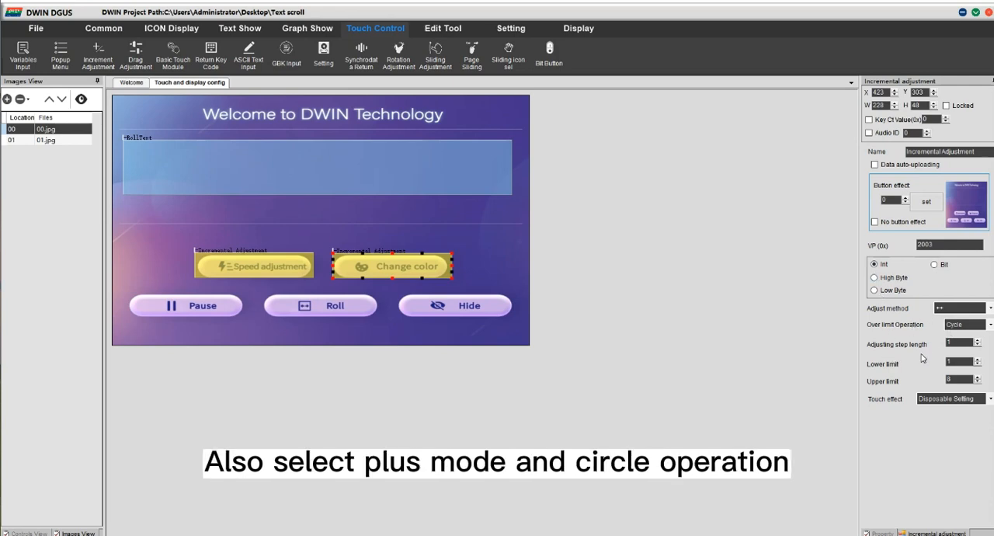
double_click(960, 344)
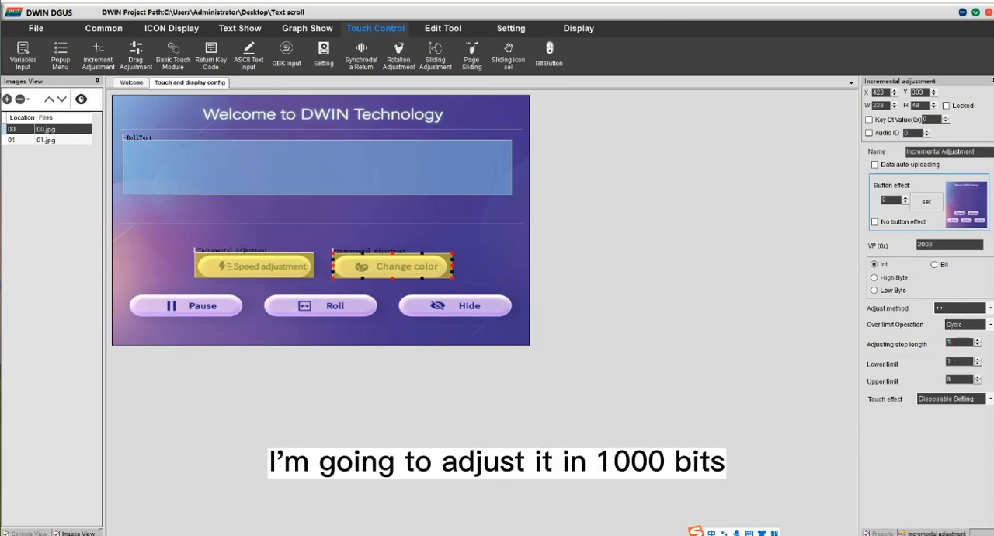
click(952, 361)
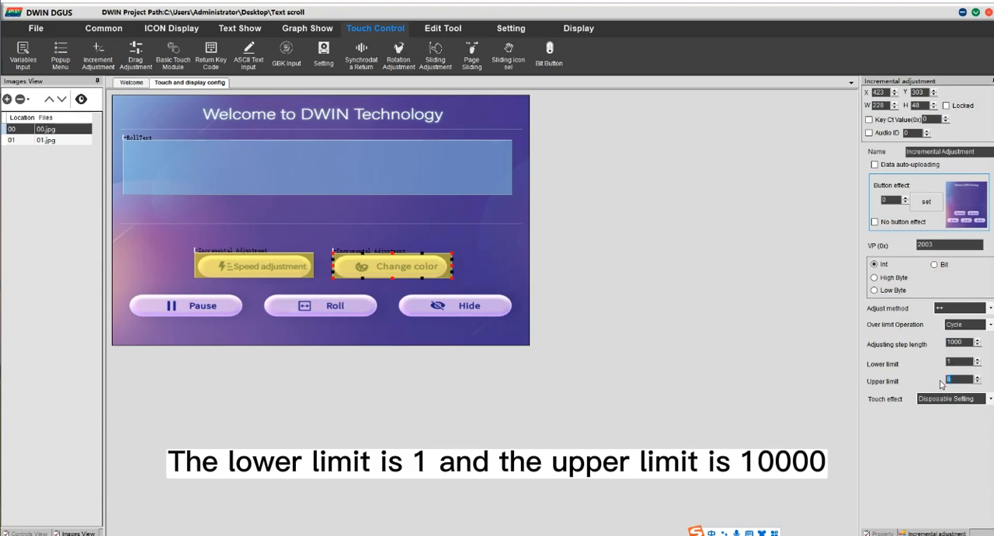
text(0000)
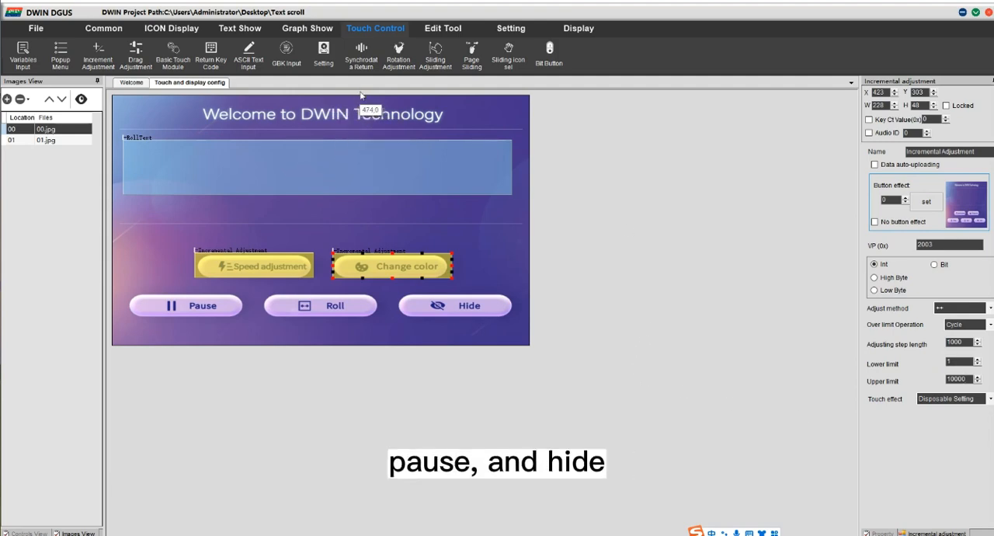
Step: Add a Return Key Code touch area over the Pause button, with image 0 as its button effect
click(209, 60)
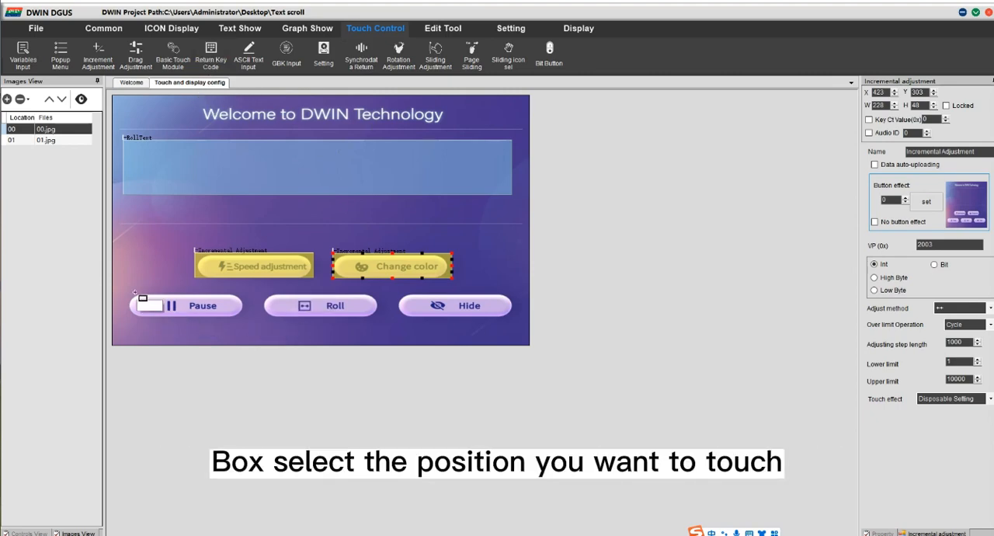
drag(130, 290, 245, 318)
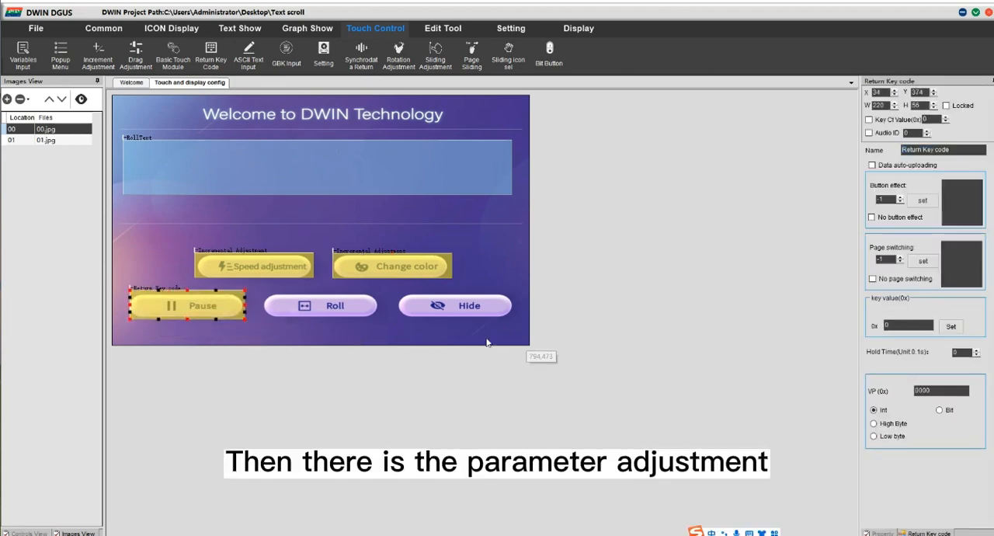
click(901, 198)
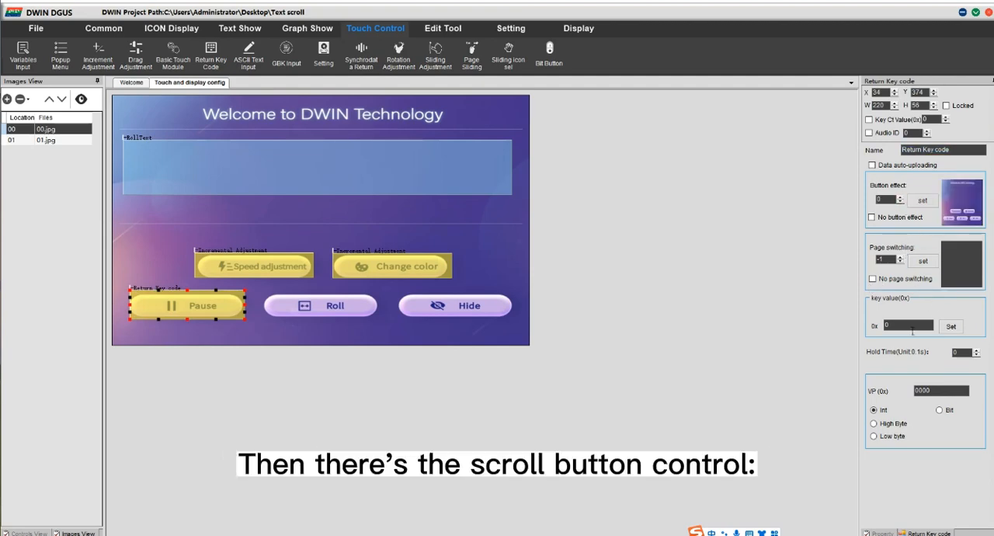
Step: Set the Pause area's key value to 01 and its VP to 2002 with Low byte writing
text(1)
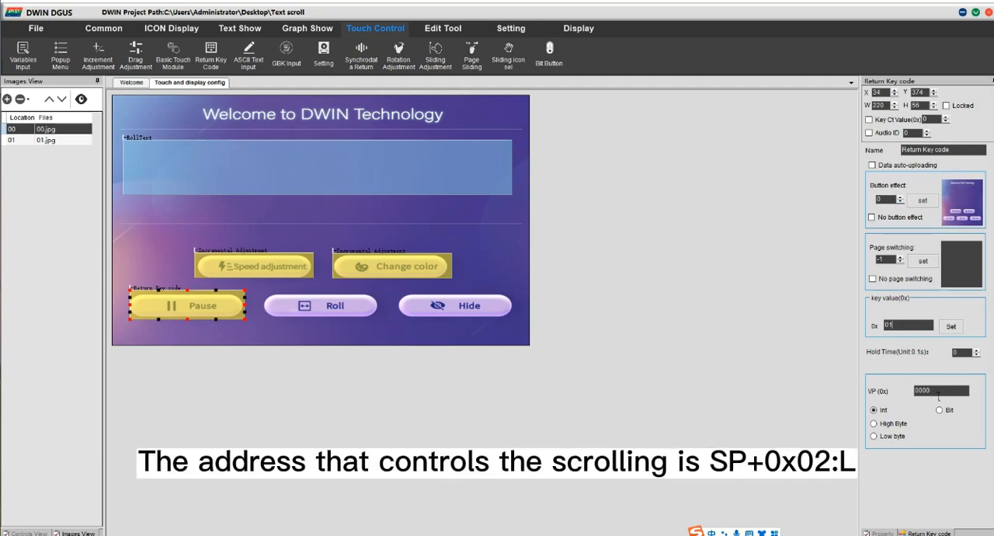
drag(934, 392, 912, 392)
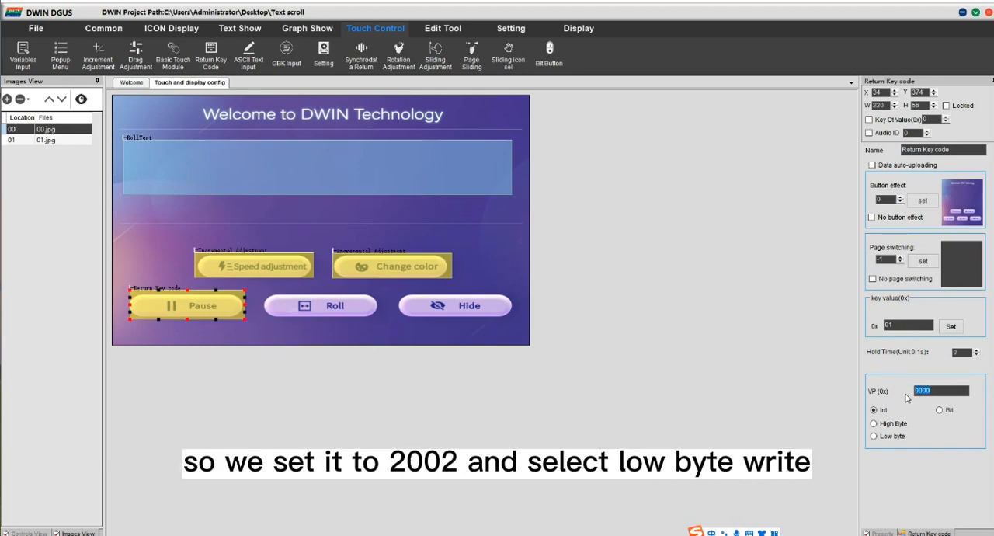
text(2002)
click(874, 435)
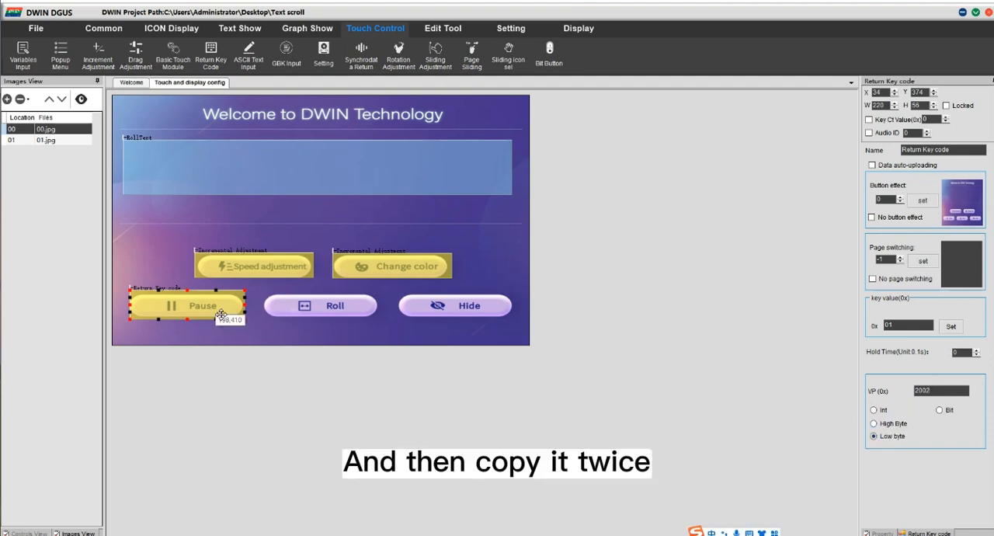
Step: Copy the Pause touch area twice, placing the copies over the Roll and Hide buttons
key(ctrl+c)
key(ctrl+v)
drag(221, 315, 465, 318)
key(ctrl+v)
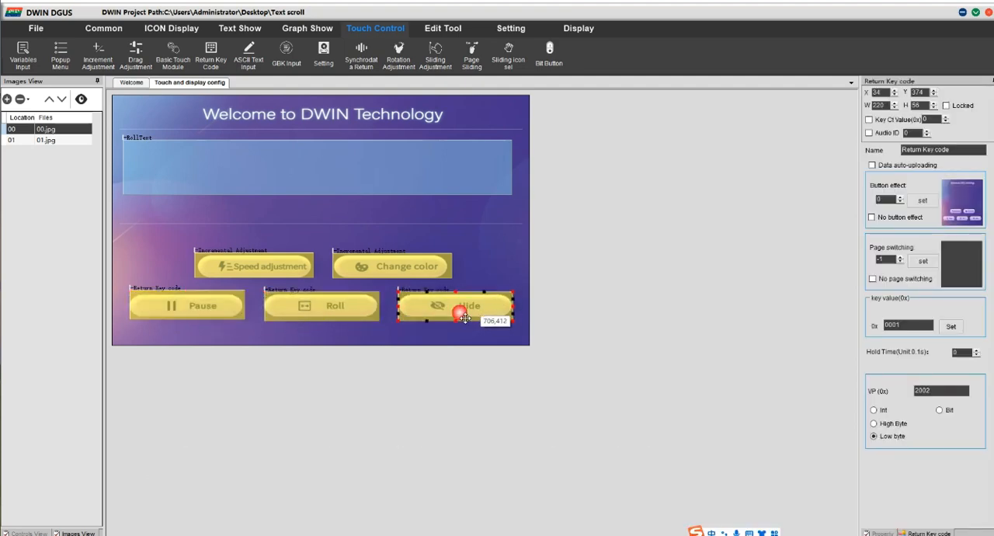
Step: Set the key value of the Roll touch area to 0000 and of the Hide touch area to 0002
click(351, 313)
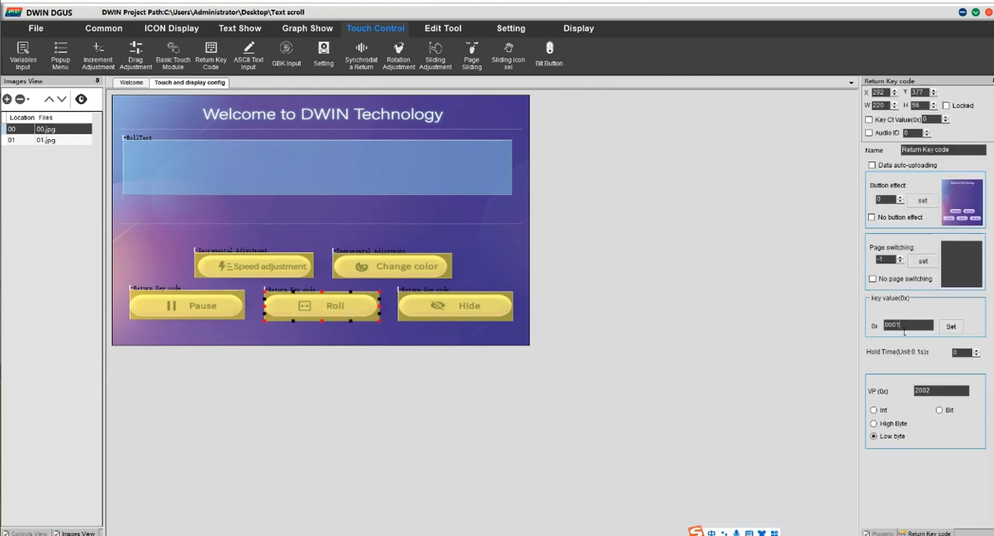
click(897, 328)
key(BackSpace)
text(0)
click(466, 307)
double_click(901, 326)
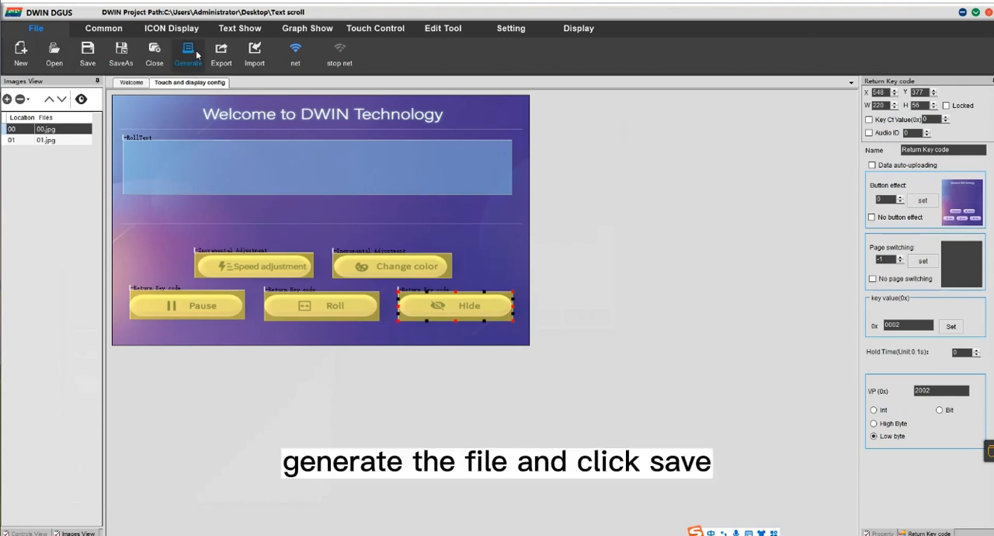
Step: Generate the project's configuration files and save the project
click(190, 52)
click(525, 308)
click(88, 52)
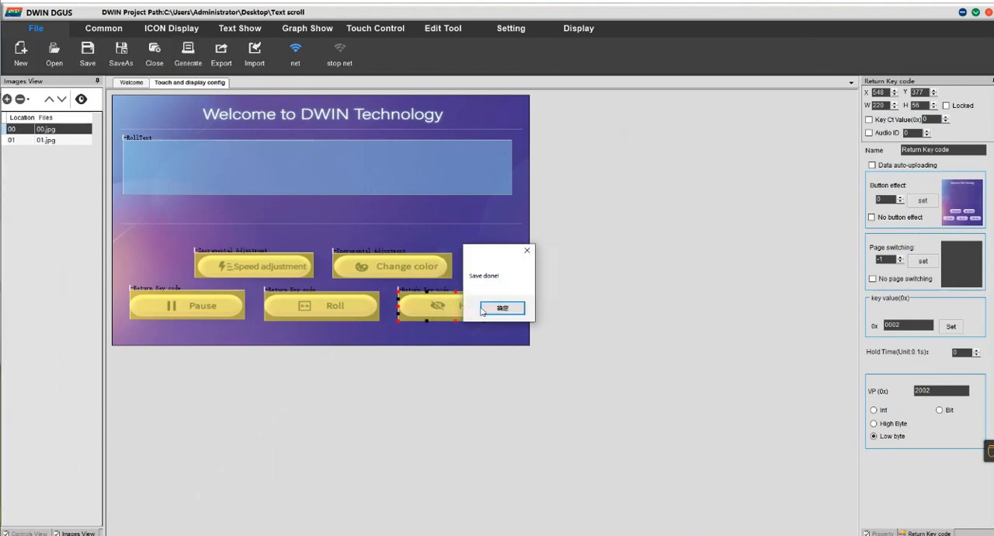
click(503, 309)
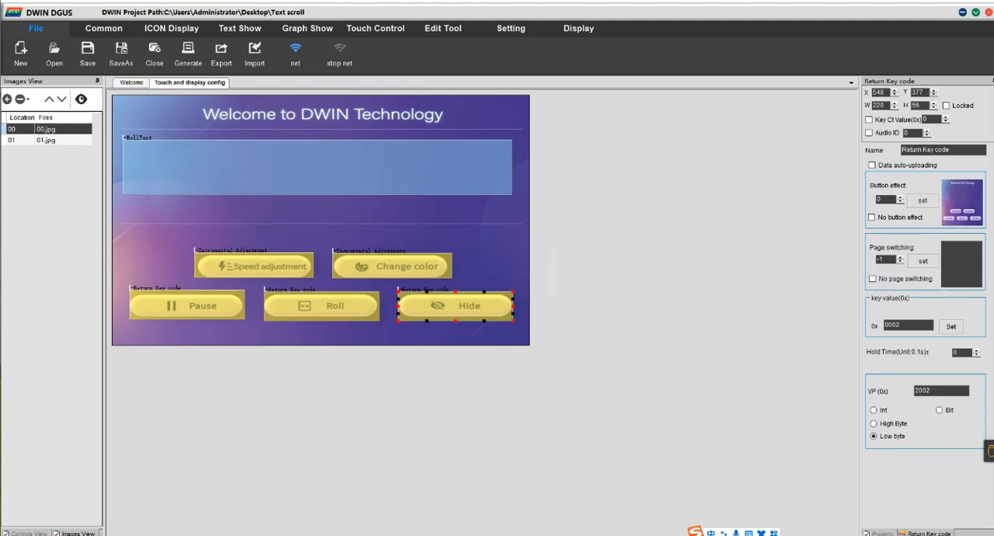
Step: Copy the DWIN_SET folder from the Text scroll project folder to the removable drive E:
mouse_move(75, 534)
click(33, 503)
click(120, 516)
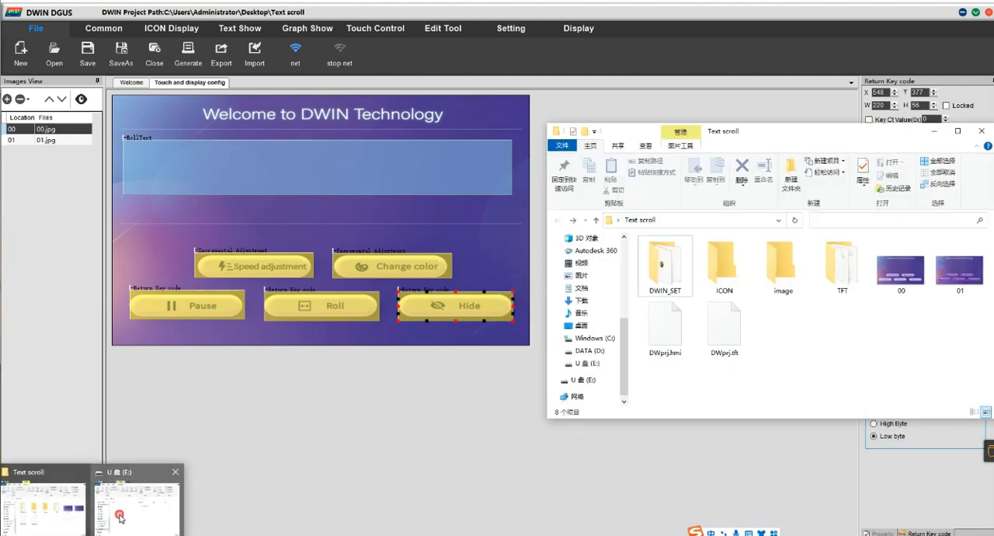
click(673, 276)
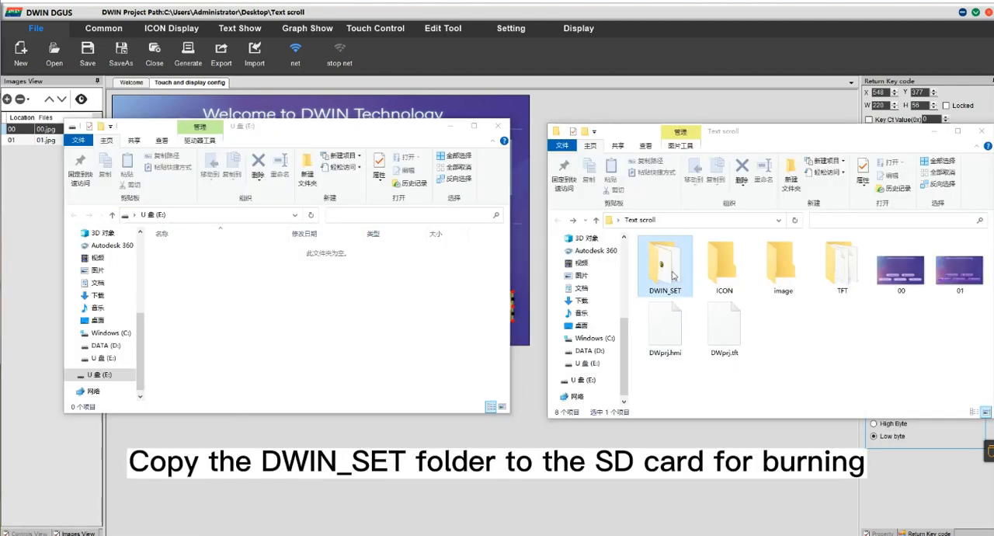
drag(672, 276, 364, 358)
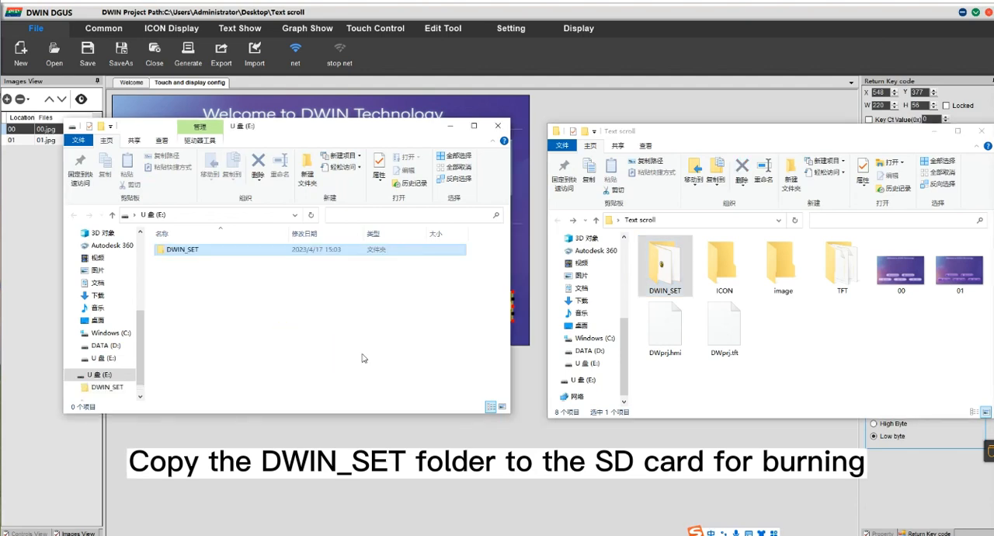